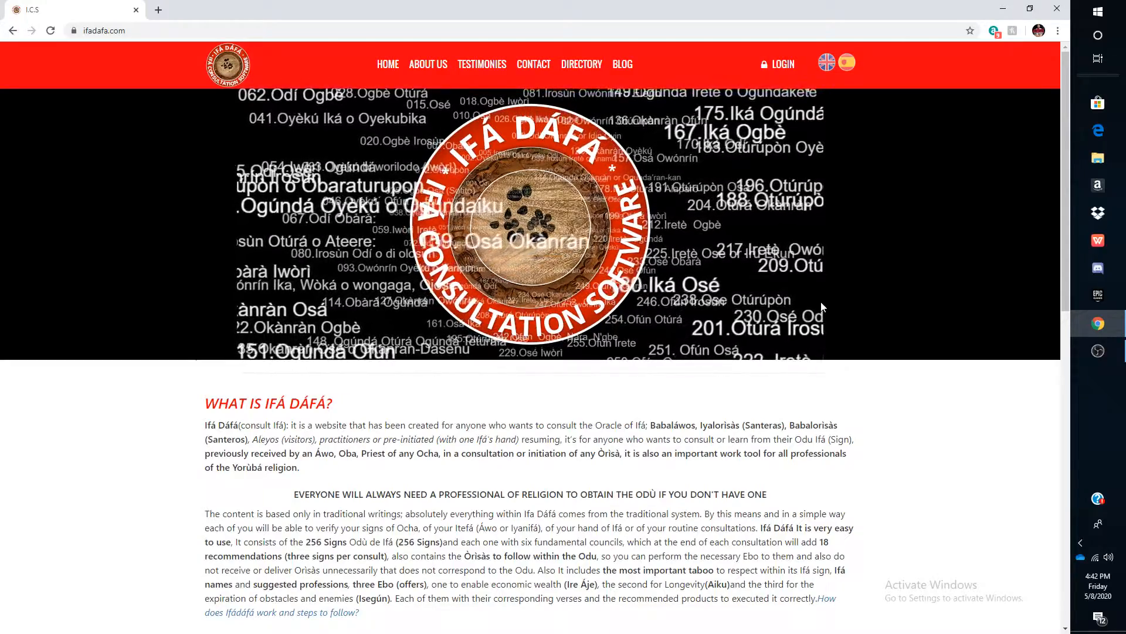
- Browse the account area's sections: consultations, directory contact, payment history and account data
scroll(793, 380, down, 4)
scroll(793, 380, down, 8)
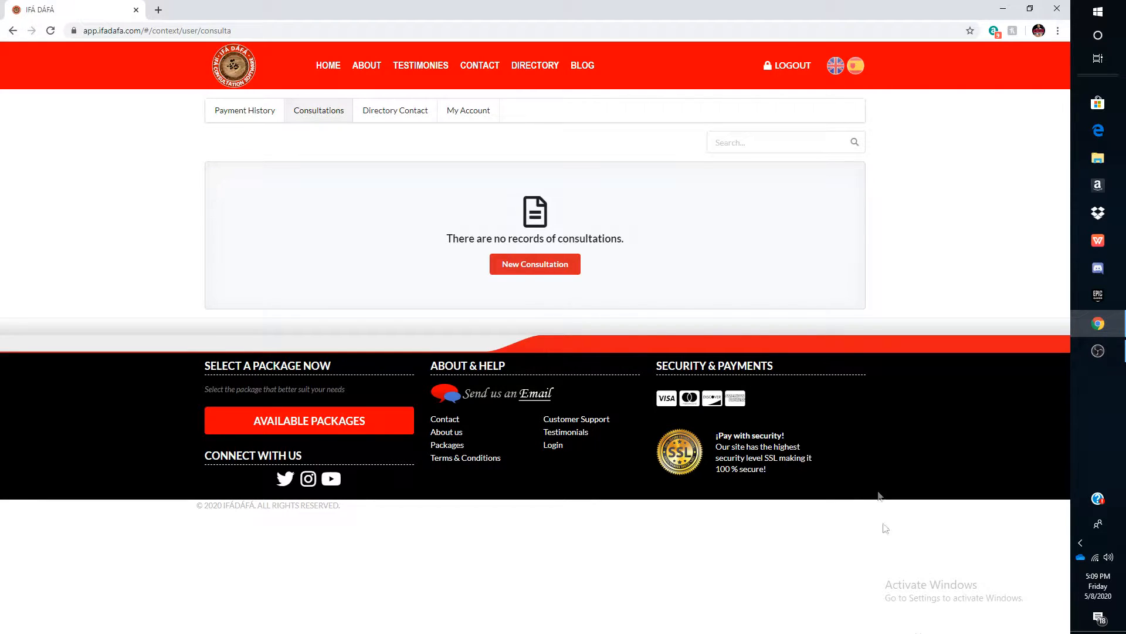
click(369, 125)
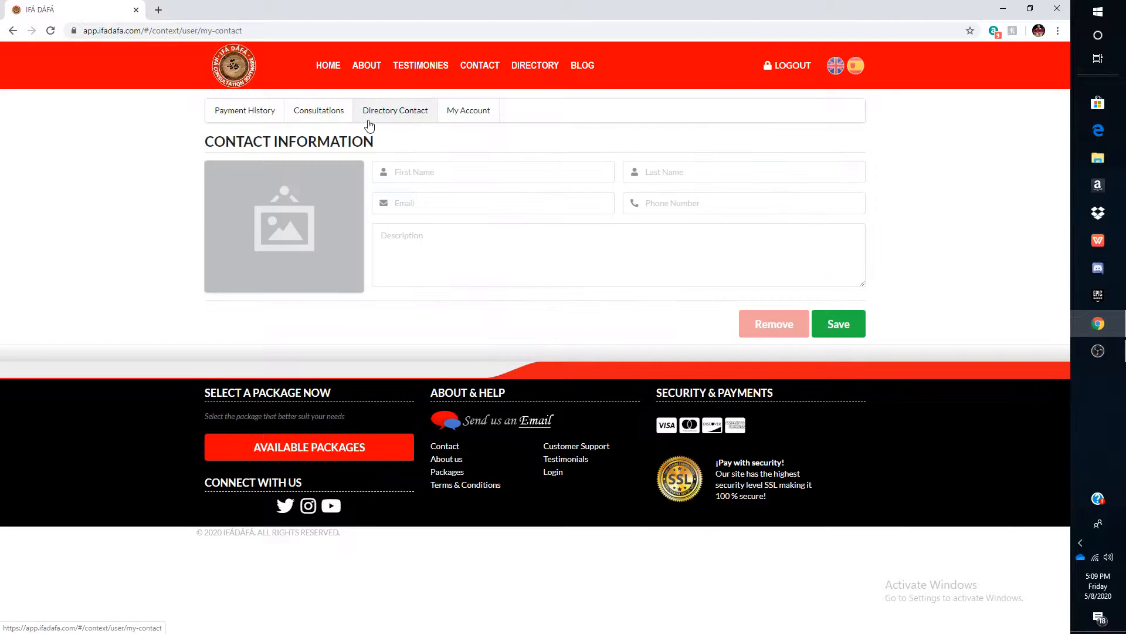
click(455, 112)
click(273, 107)
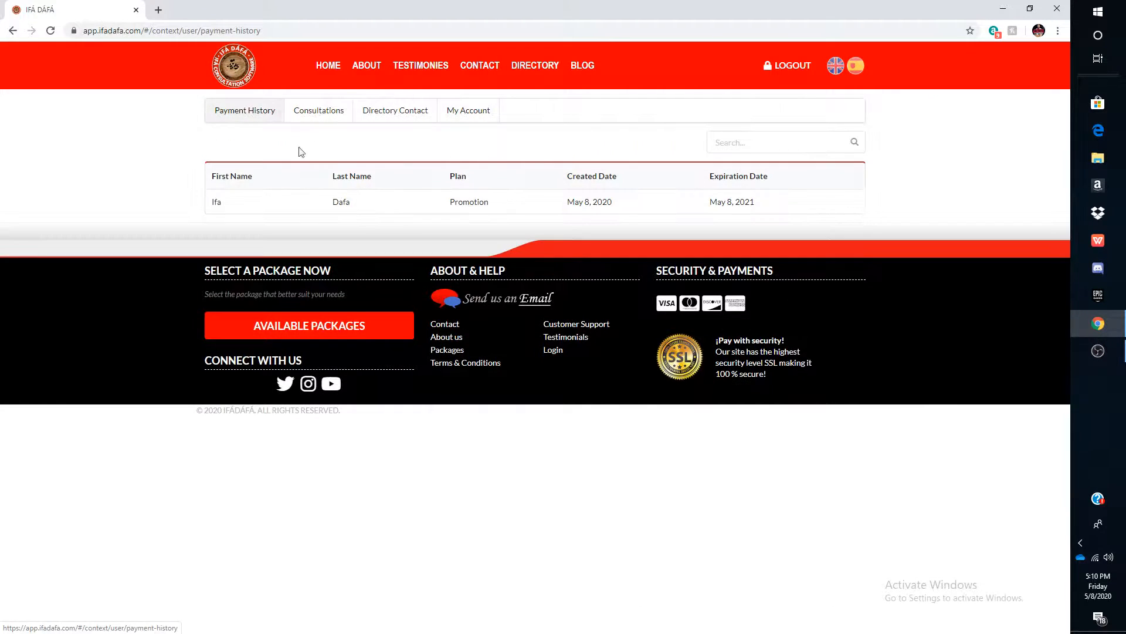
click(345, 119)
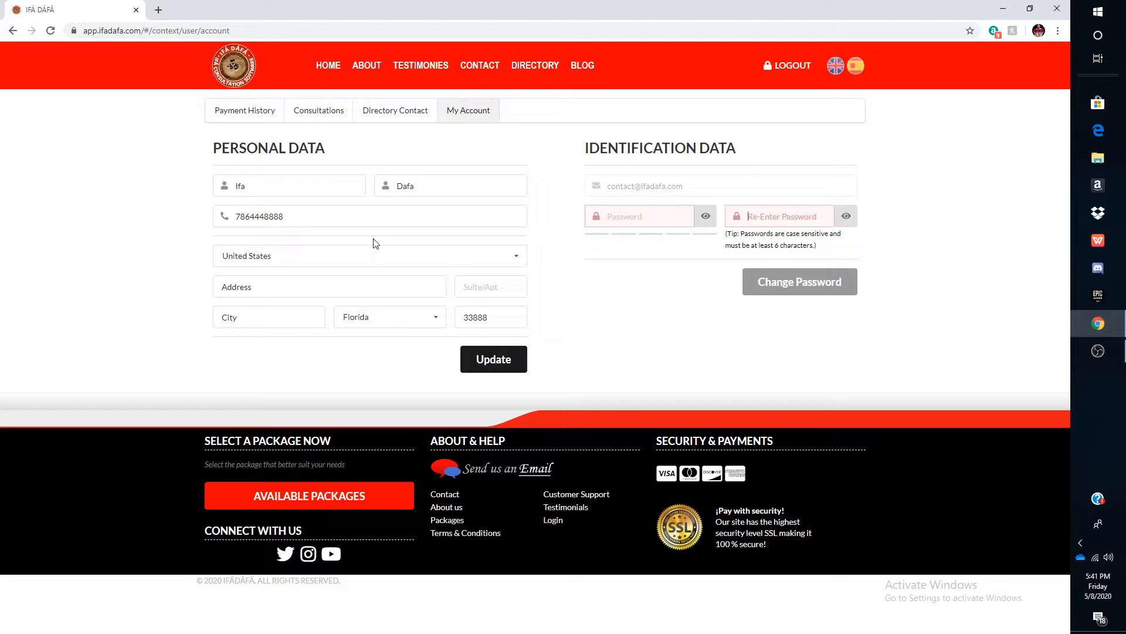
click(640, 212)
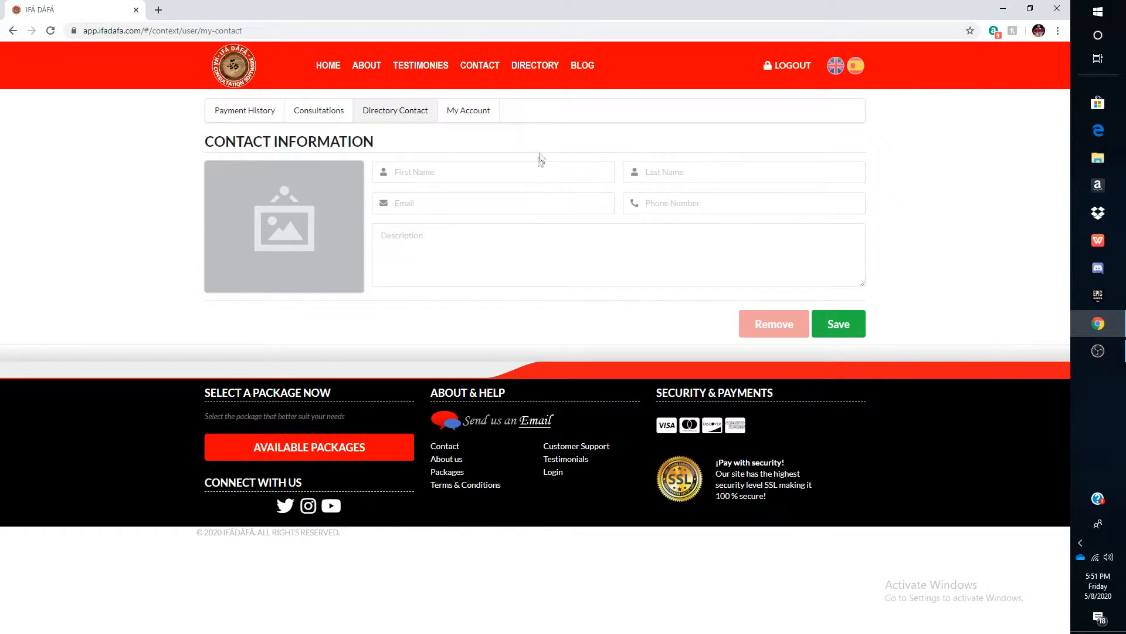
- Enter the directory contact's first name, last name and phone number
click(509, 171)
text(John)
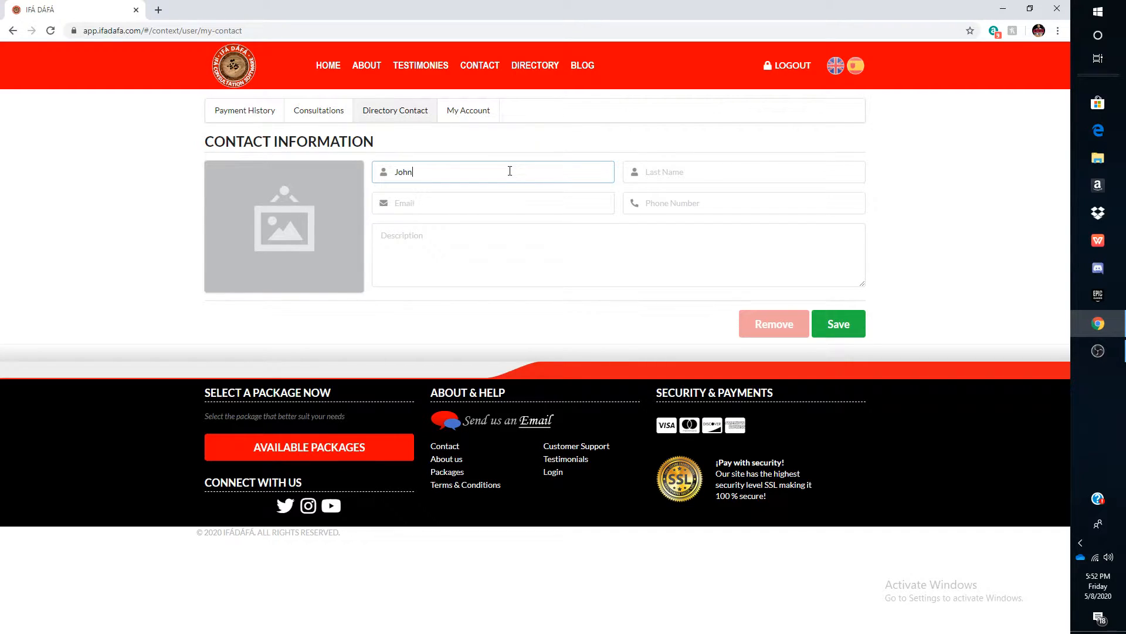
click(793, 169)
text(Smit)
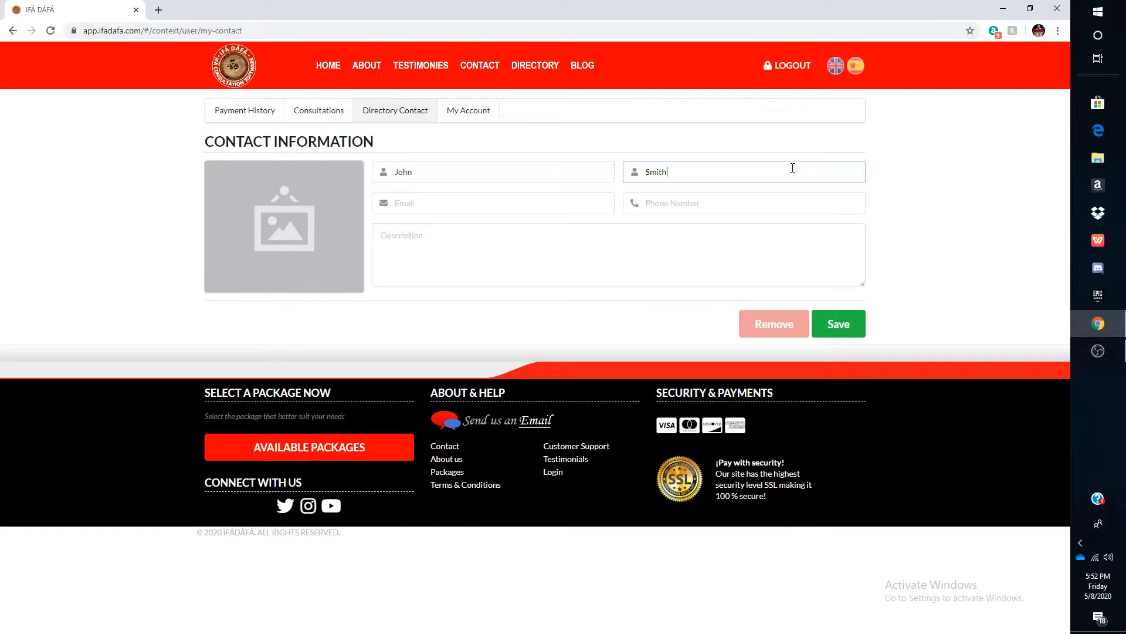
text(h)
click(793, 197)
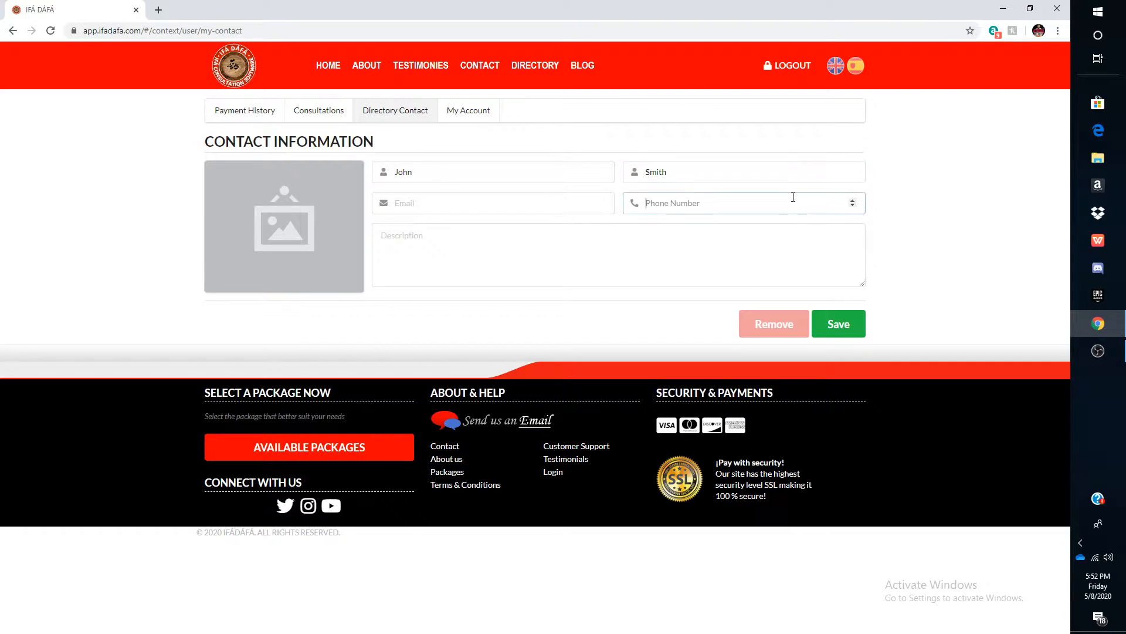
- Fill in the contact's e-mail address and the description text fhdikgfhgkgfghtt
click(519, 210)
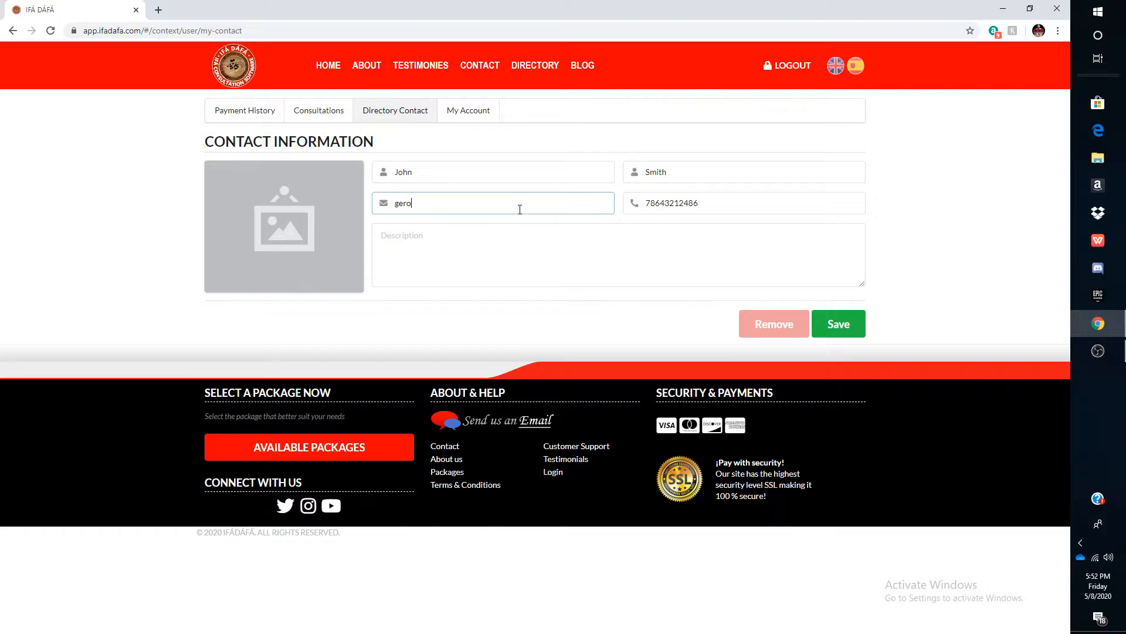
click(509, 247)
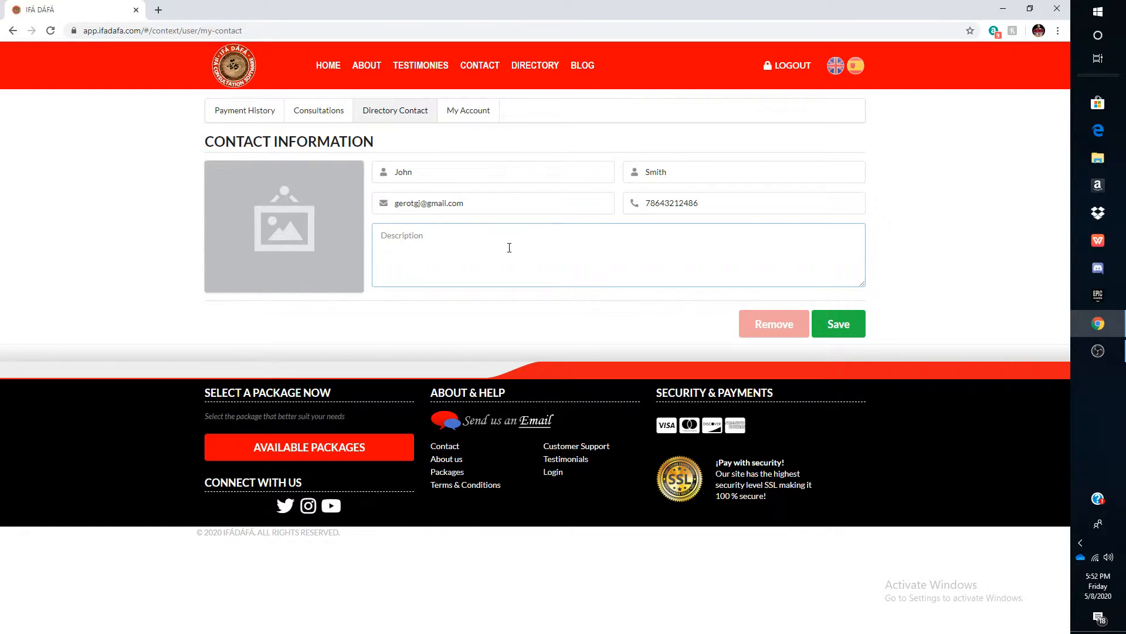
text(fhdikgfhgkgfghtt)
- Start a new consultation, enter the consultant's name, and set the motive to Dáfá (Consultation)
mouse_move(288, 244)
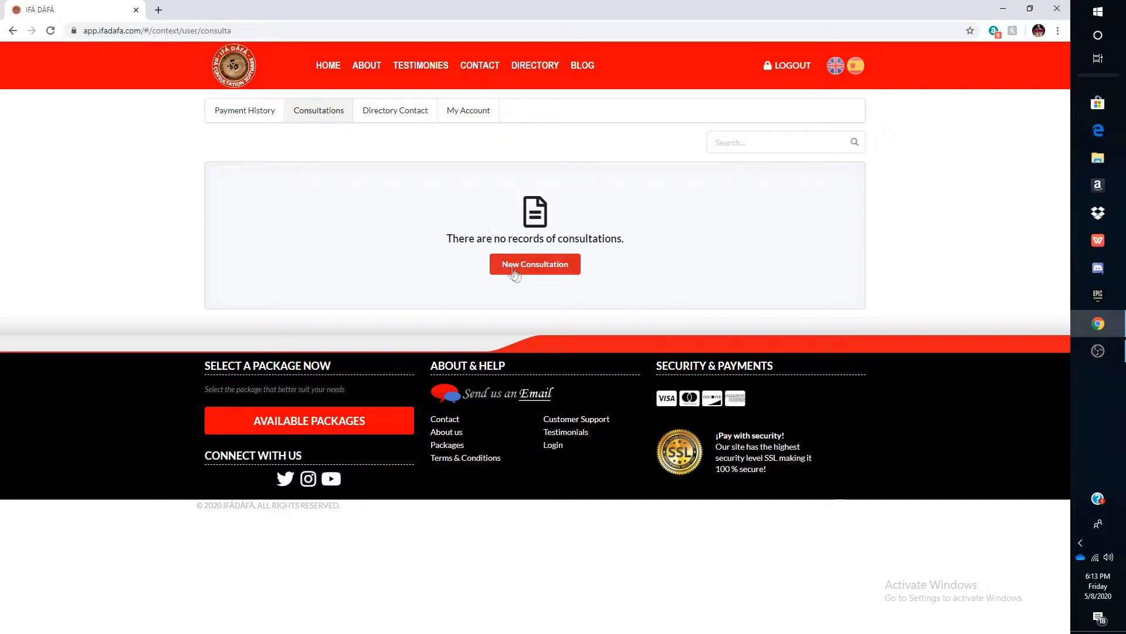
click(535, 265)
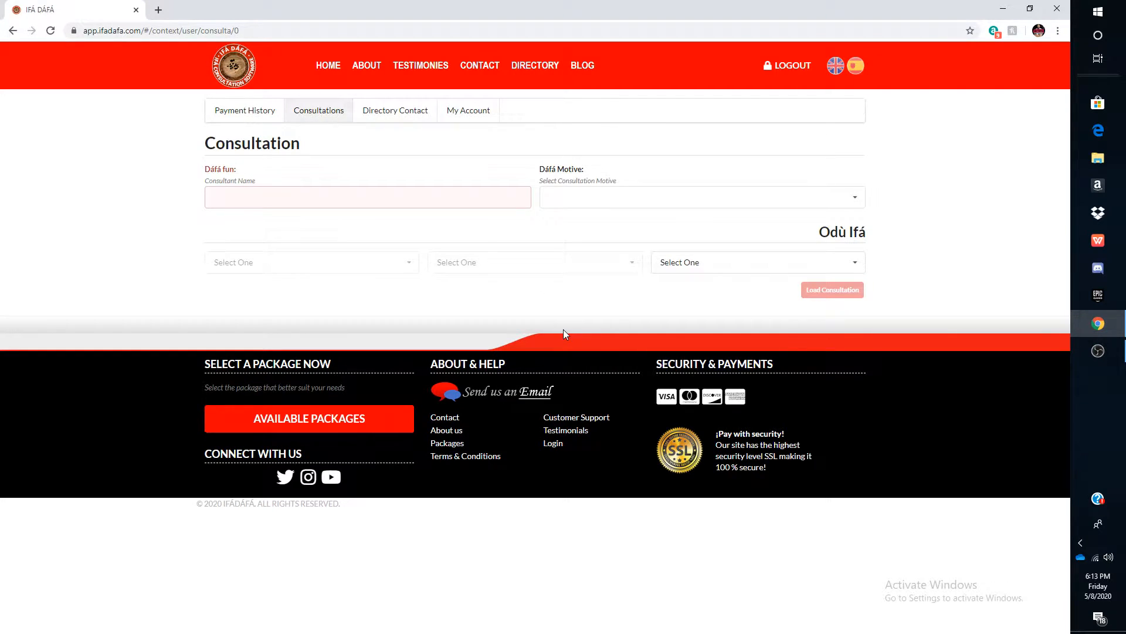
click(412, 198)
text(John Smith)
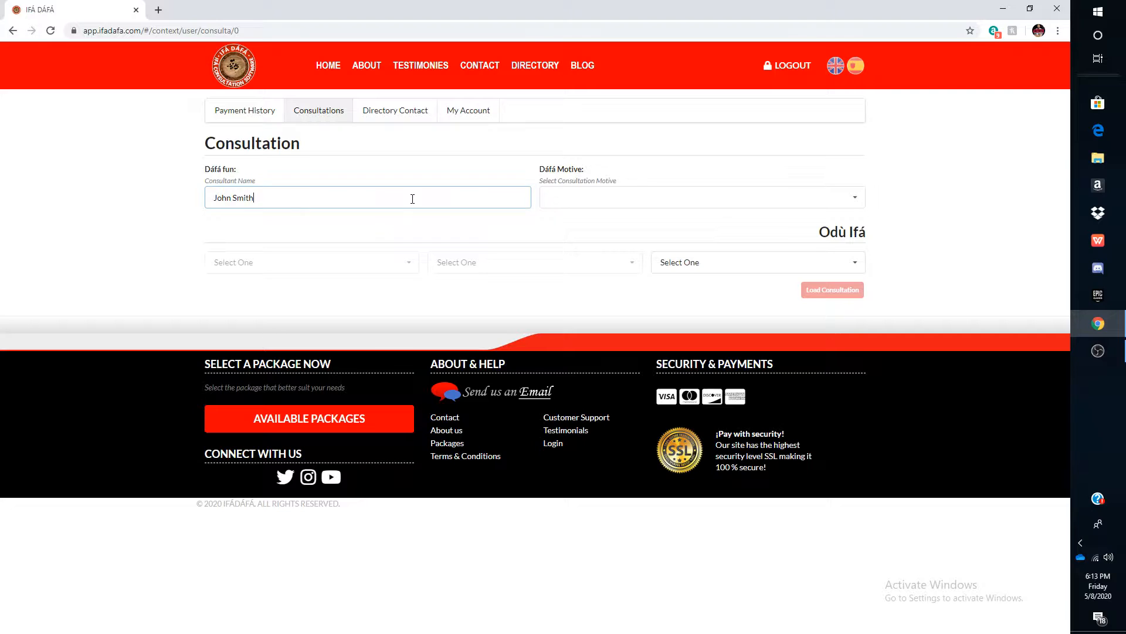
click(618, 204)
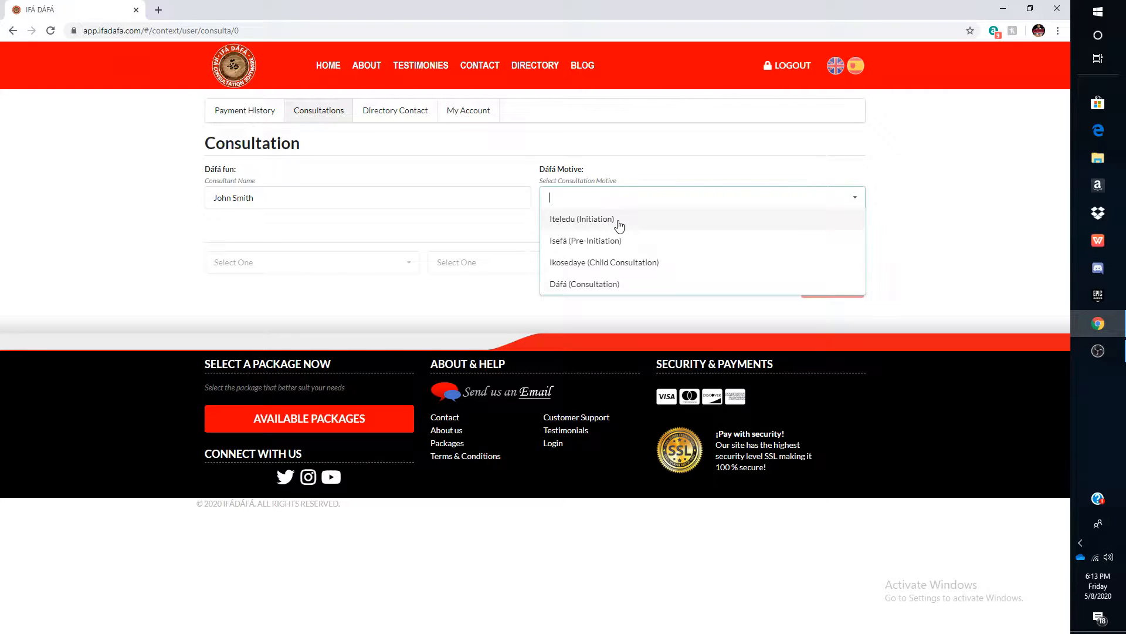
click(585, 284)
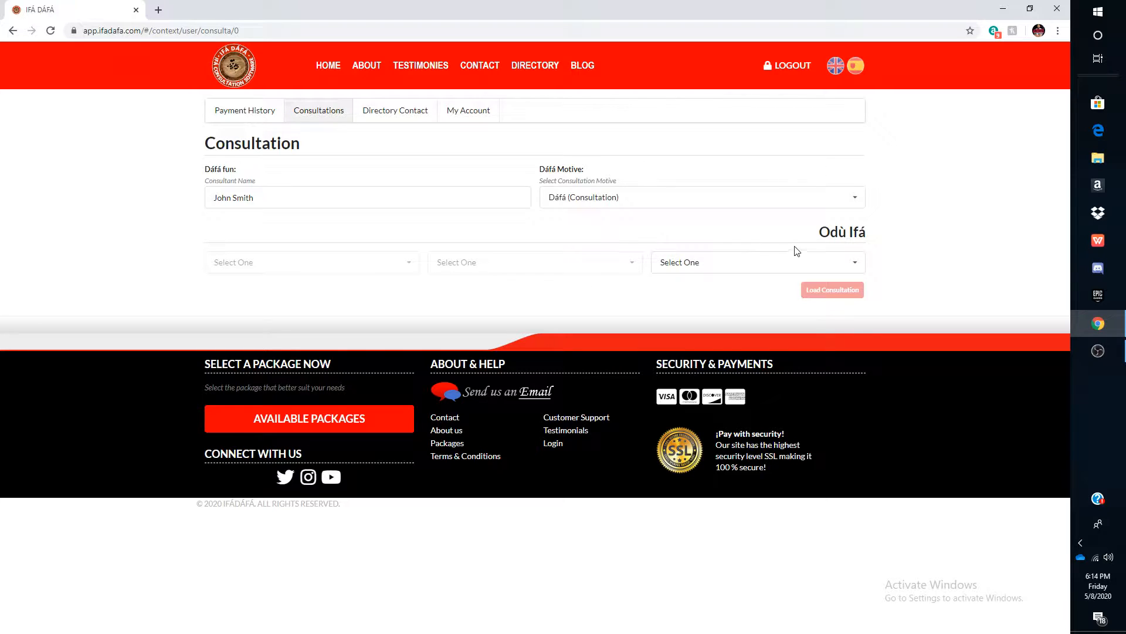
- Choose the Odù Ifá signs 002.Òyèkú, 001.Ejì Ogbè and 007.Òbàrà, and load the consultation
click(747, 259)
scroll(718, 352, down, 1)
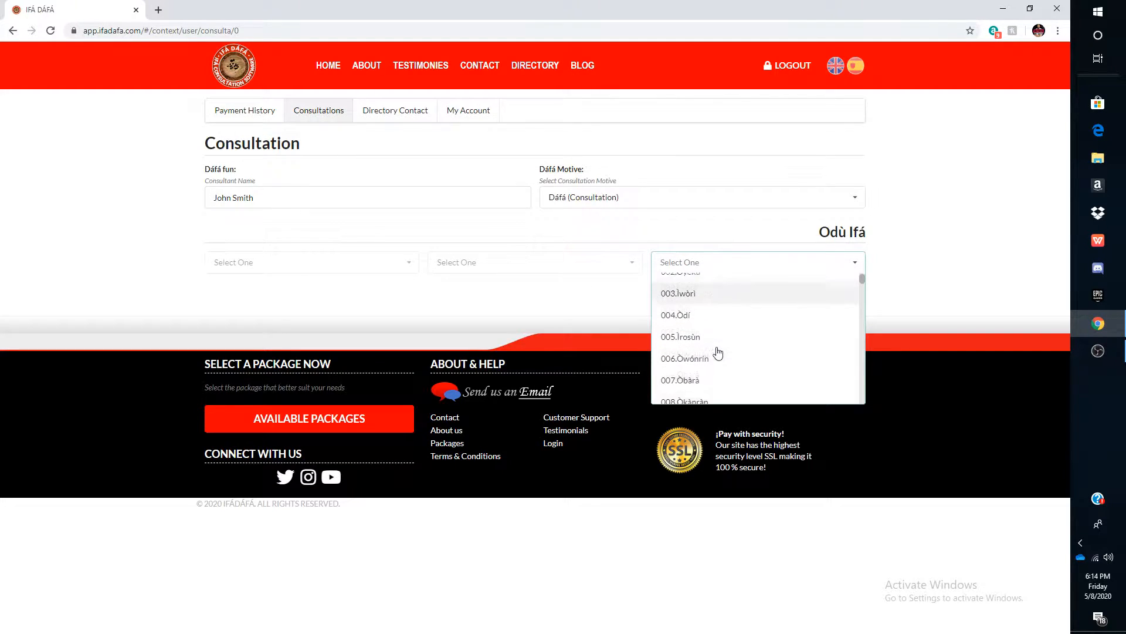
click(702, 379)
click(462, 271)
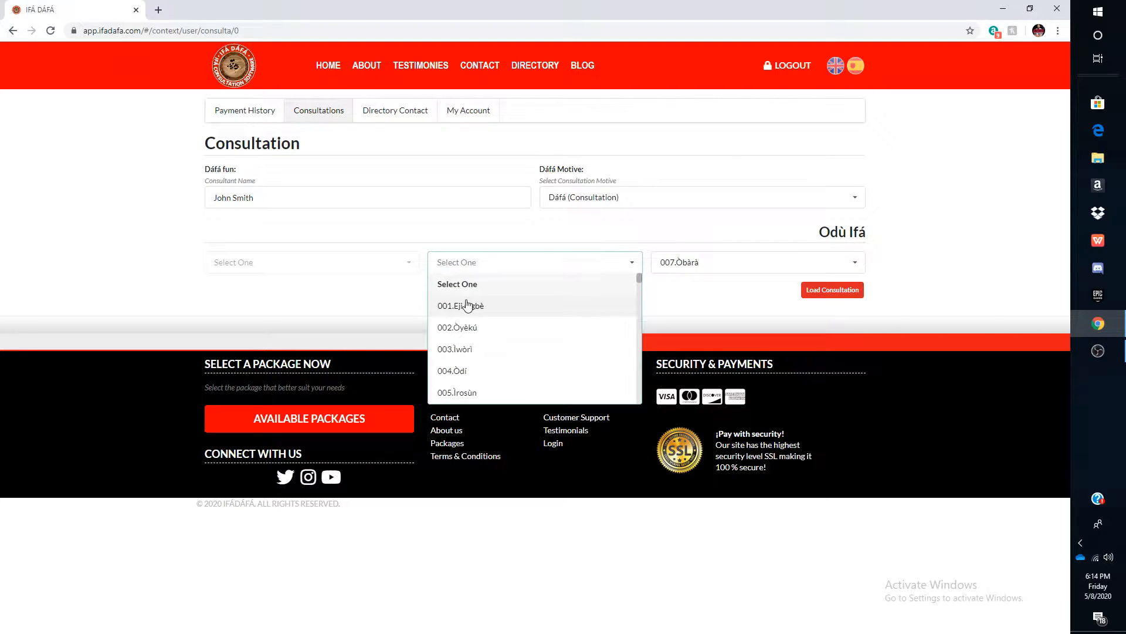
click(467, 305)
click(379, 265)
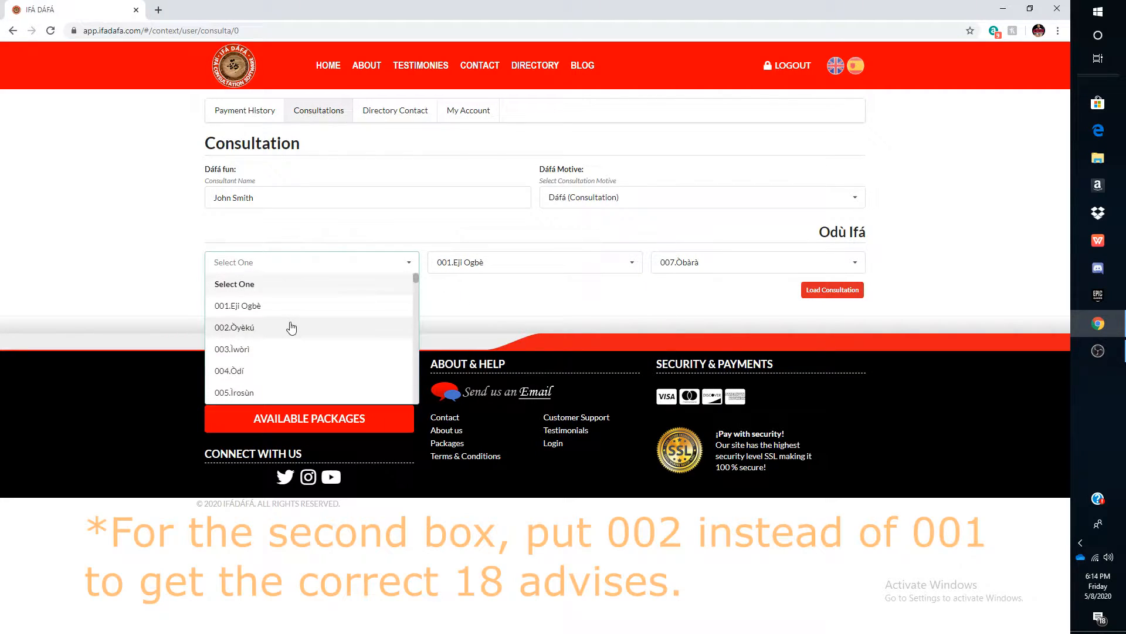
click(292, 327)
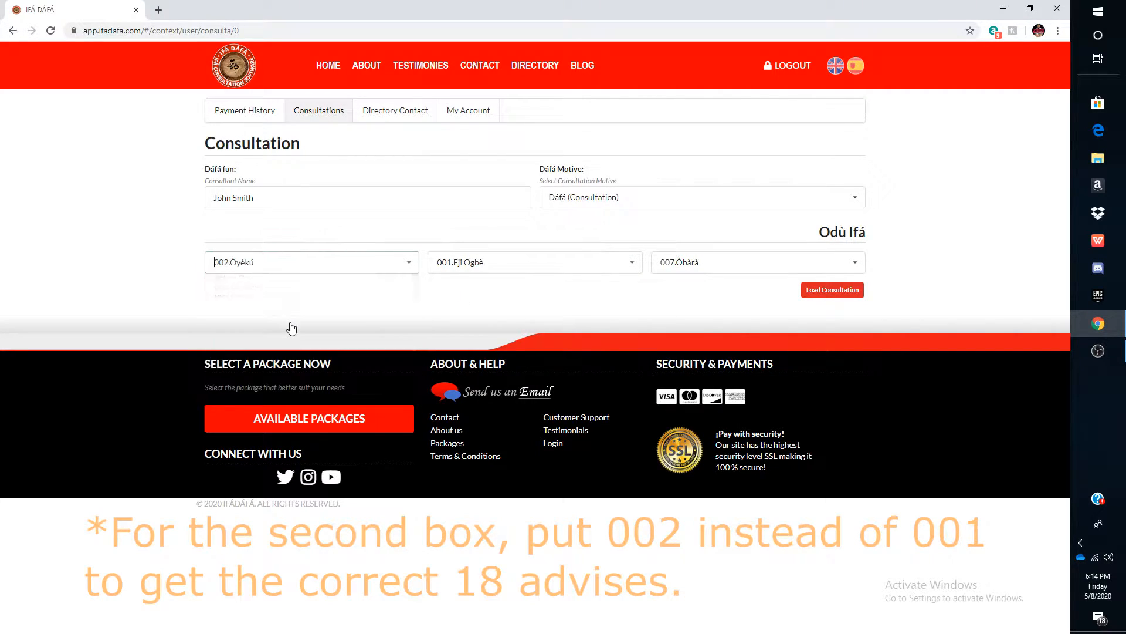
click(829, 291)
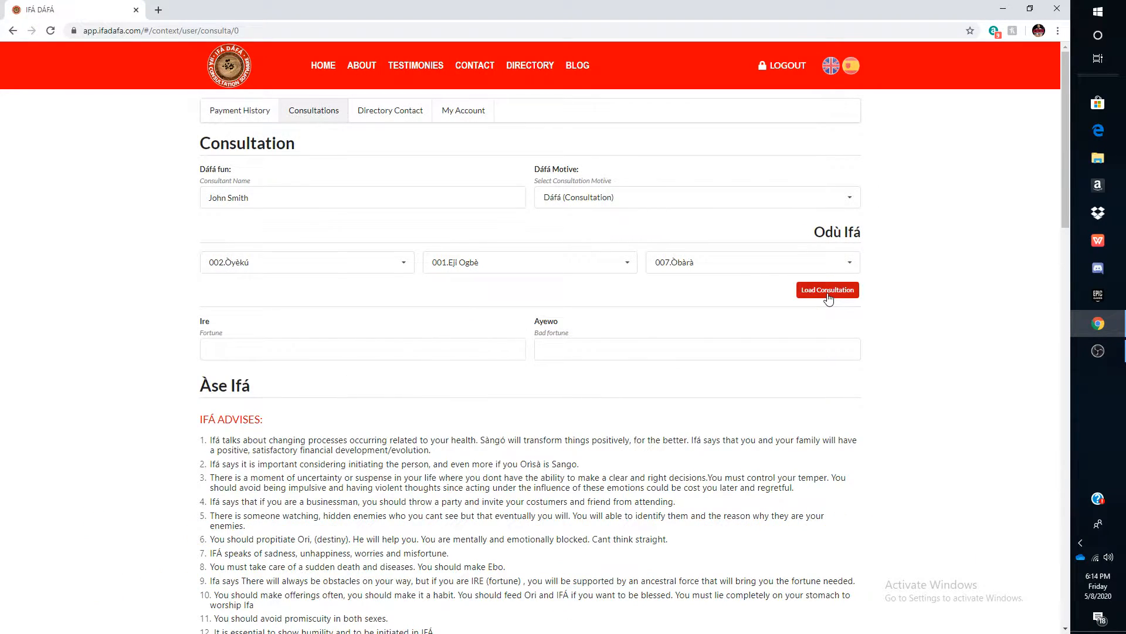
- Review the loaded consultation's Ifá advises and the fields beneath them
scroll(648, 380, down, 6)
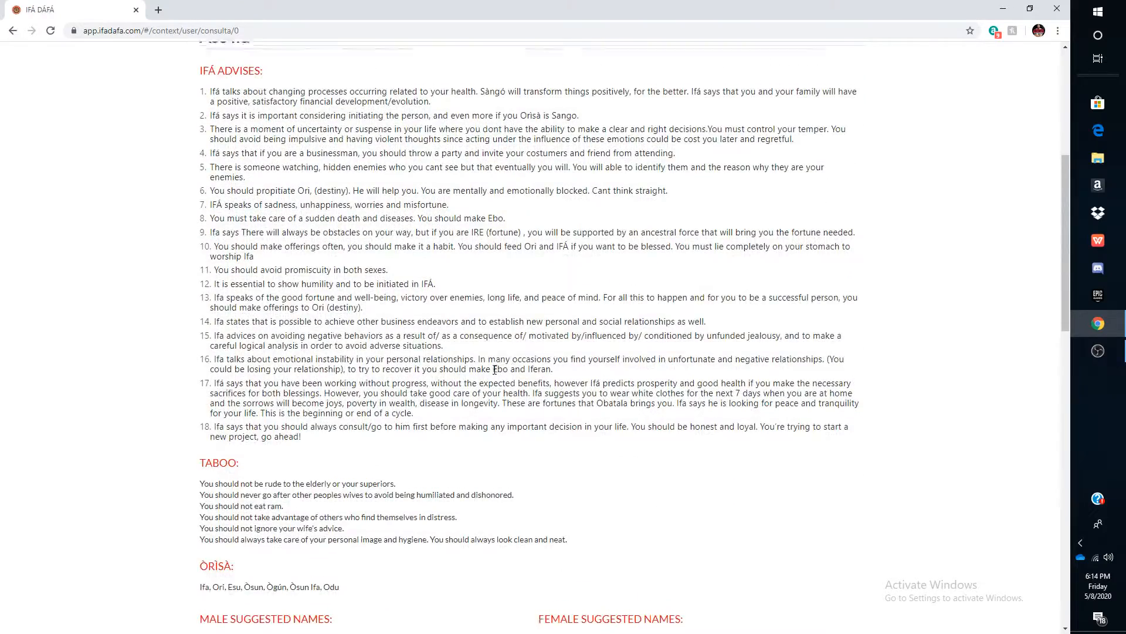
scroll(494, 369, up, 2)
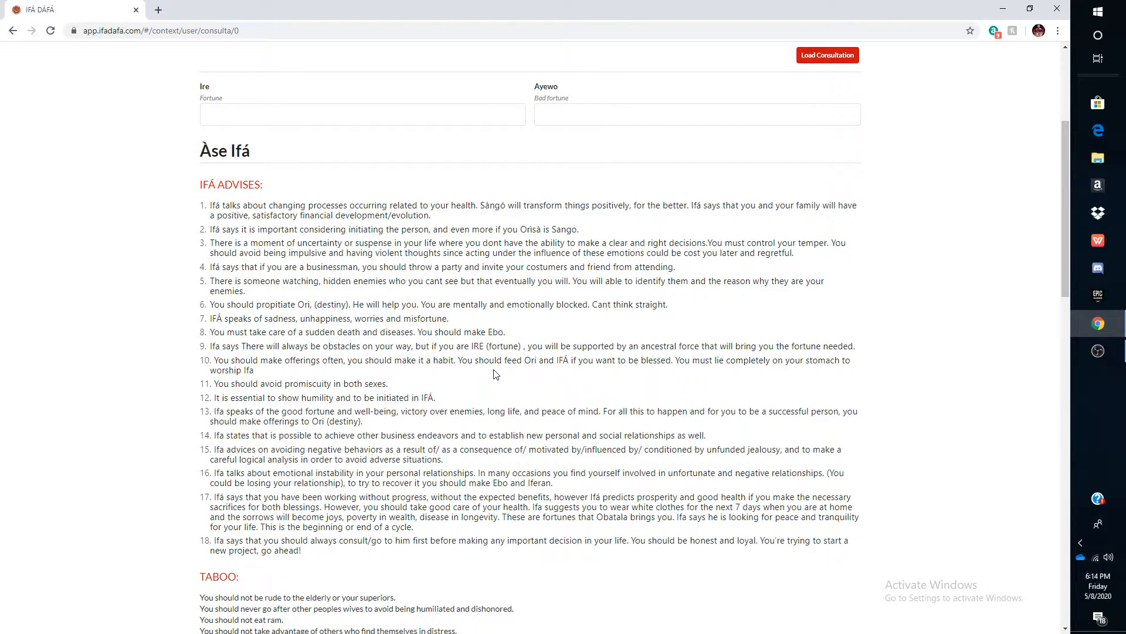
scroll(509, 382, up, 3)
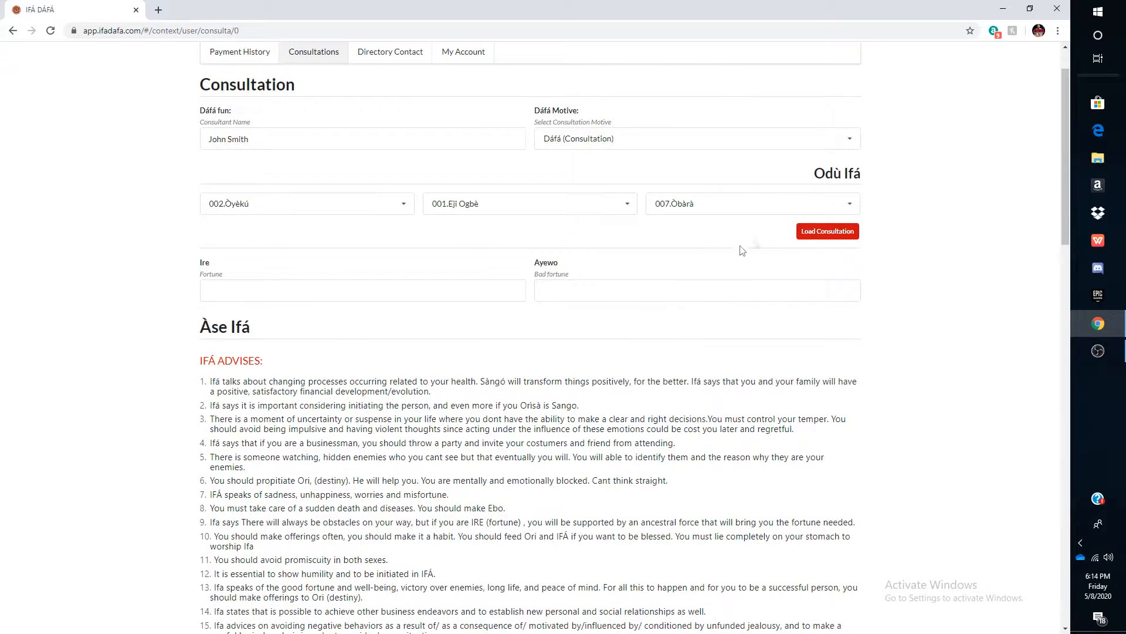
click(847, 206)
scroll(783, 275, down, 5)
scroll(778, 281, down, 20)
scroll(779, 277, down, 20)
scroll(779, 277, up, 8)
scroll(780, 276, up, 20)
scroll(781, 276, up, 3)
click(909, 238)
- Enter Isegun as the Ire fortune of the consultation
click(330, 291)
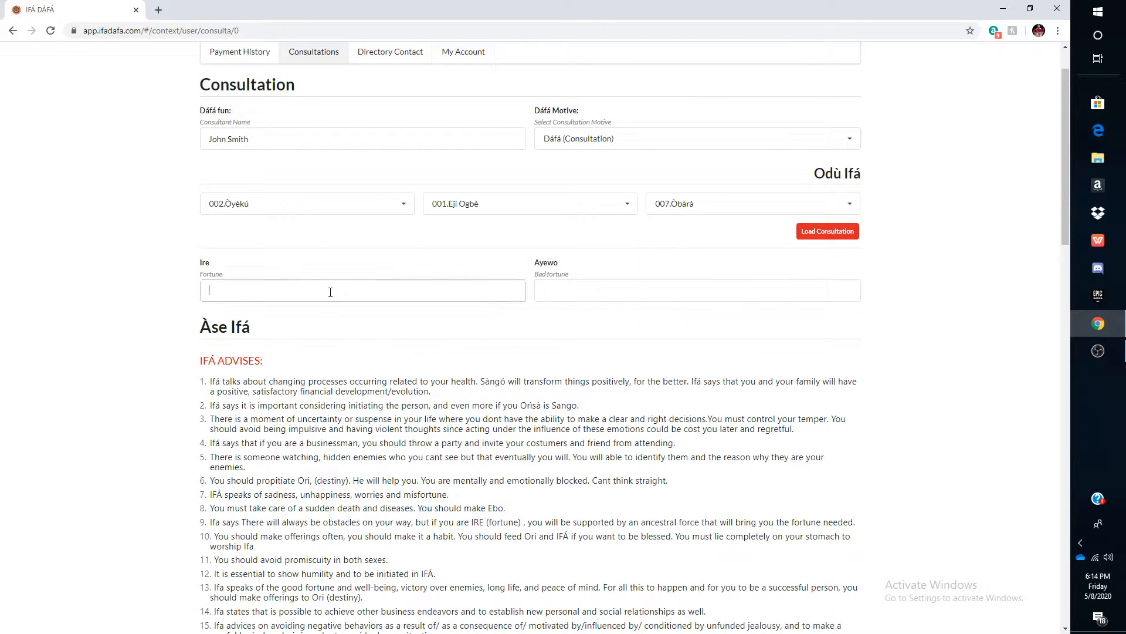
text(Isegun)
click(277, 340)
- Scroll through the advises, taboos, Òrìsà, suggested names and professions of the consultation
scroll(344, 347, down, 1)
scroll(343, 347, down, 5)
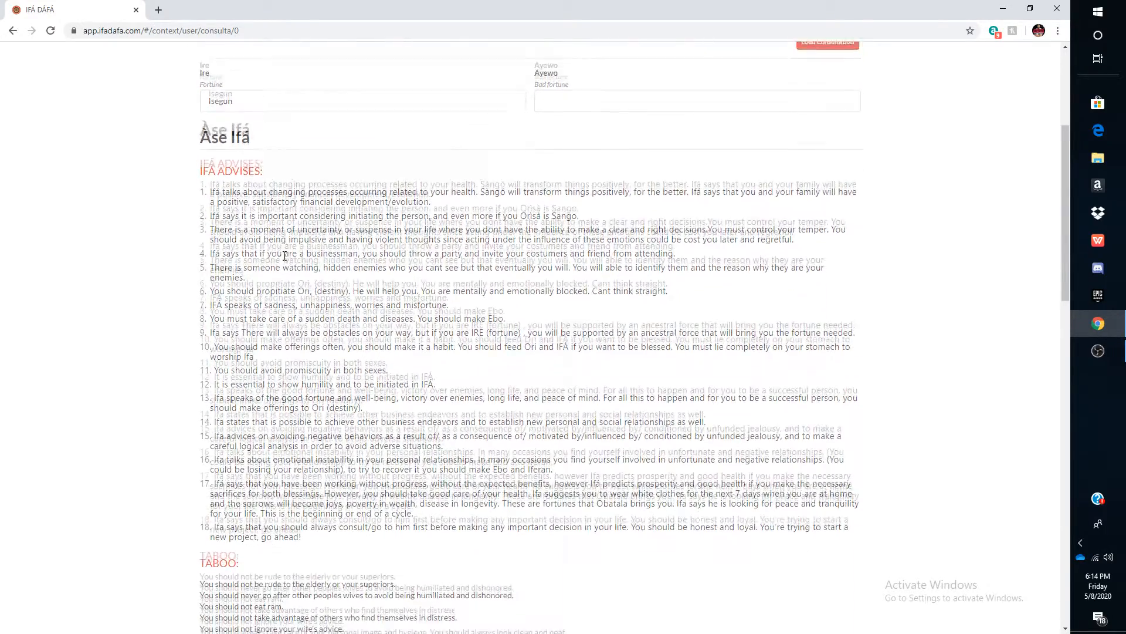
scroll(294, 262, up, 3)
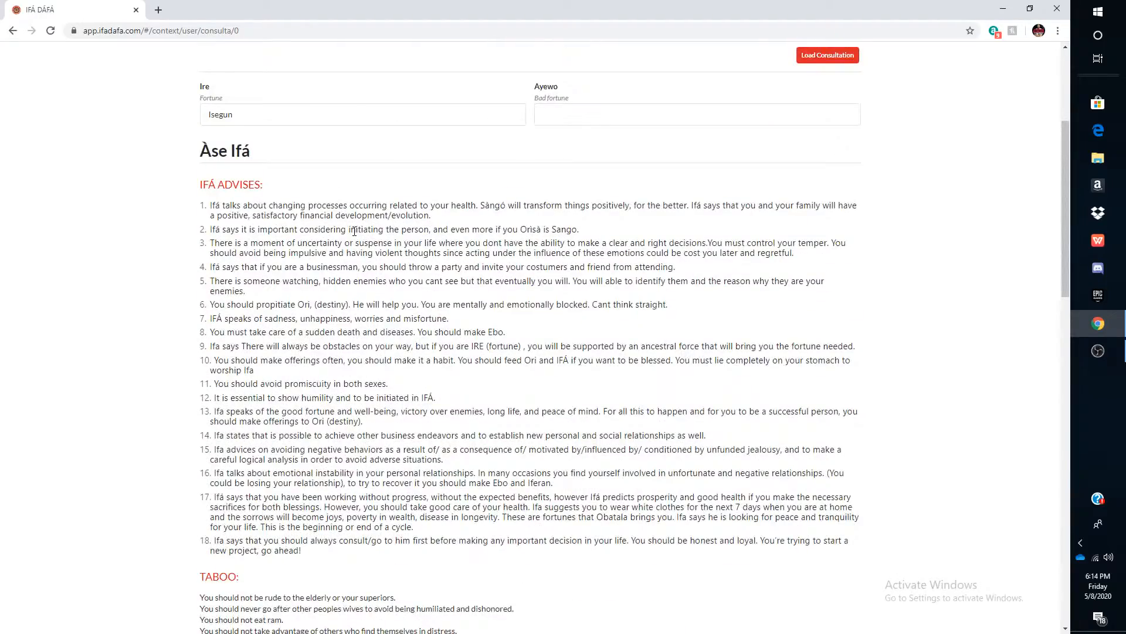
scroll(299, 259, down, 1)
scroll(303, 256, up, 1)
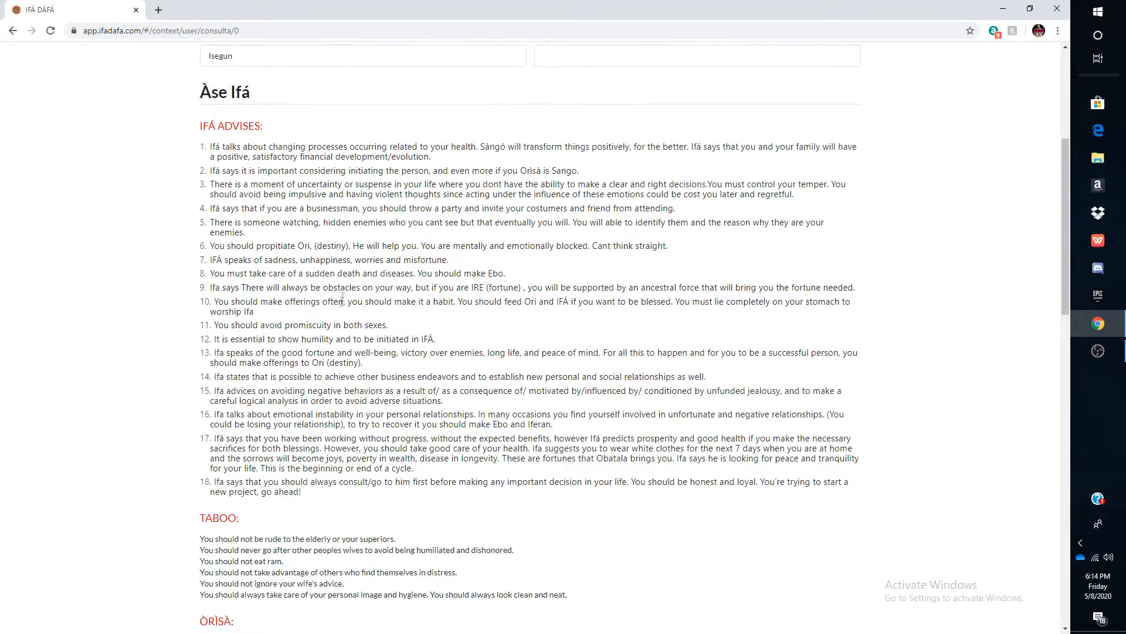
scroll(343, 356, down, 4)
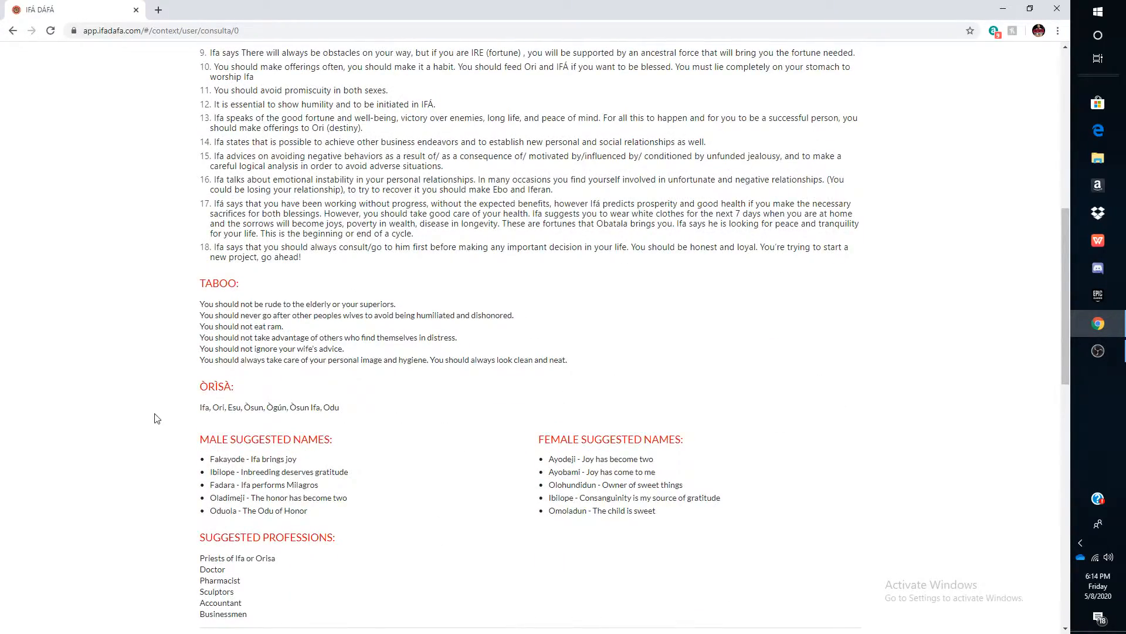
scroll(317, 387, down, 3)
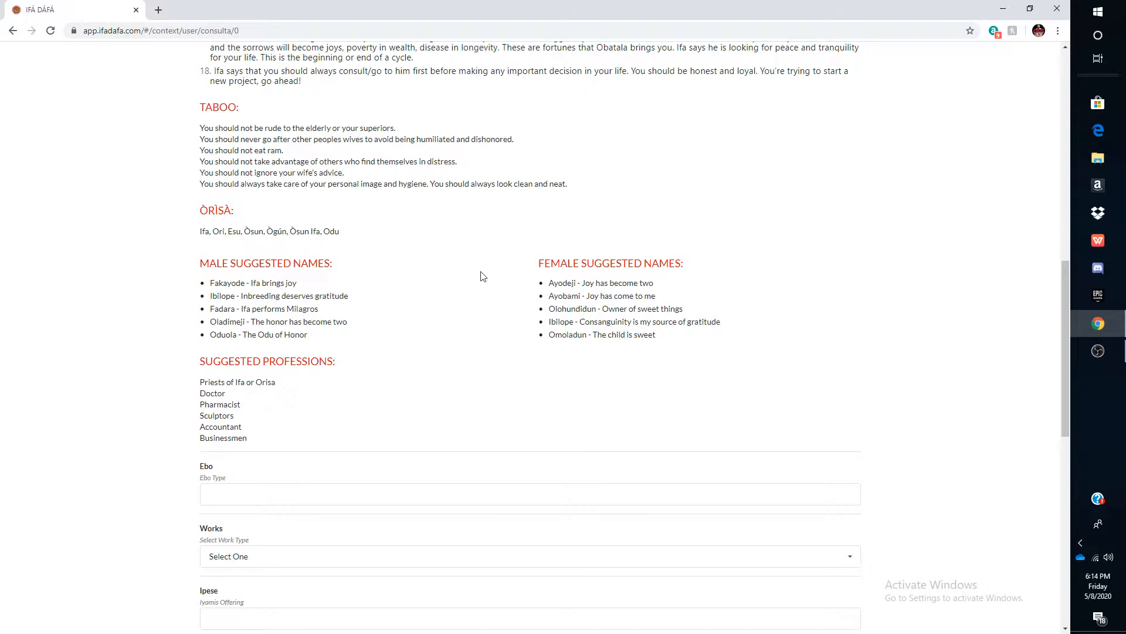
- Try selecting the male suggested name Ibilope and remove the selection
scroll(464, 393, up, 2)
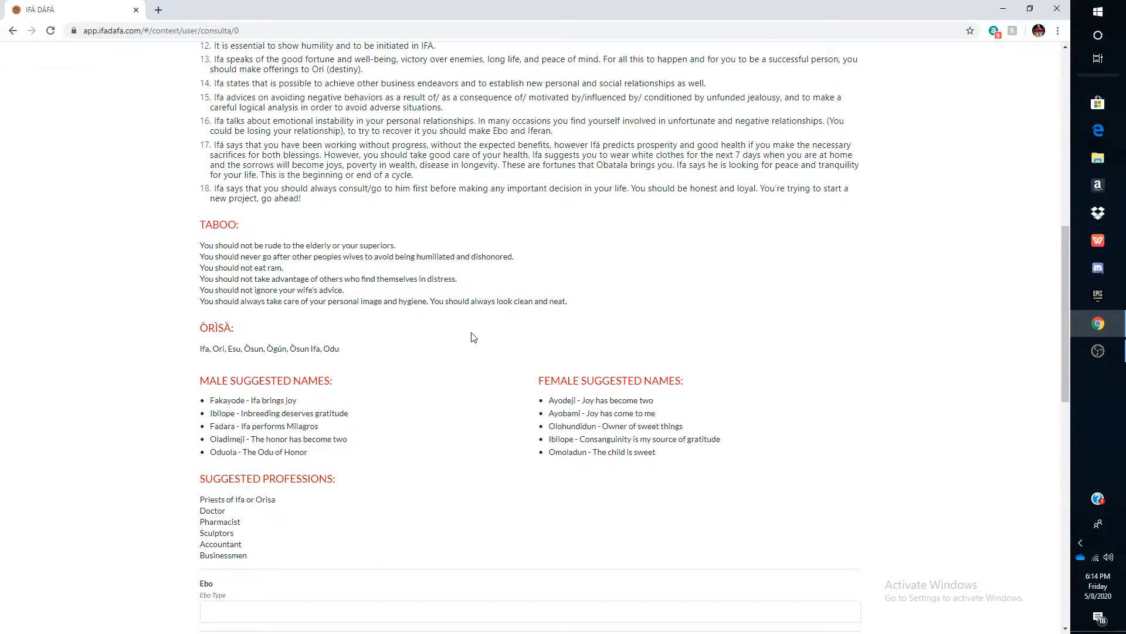
click(266, 419)
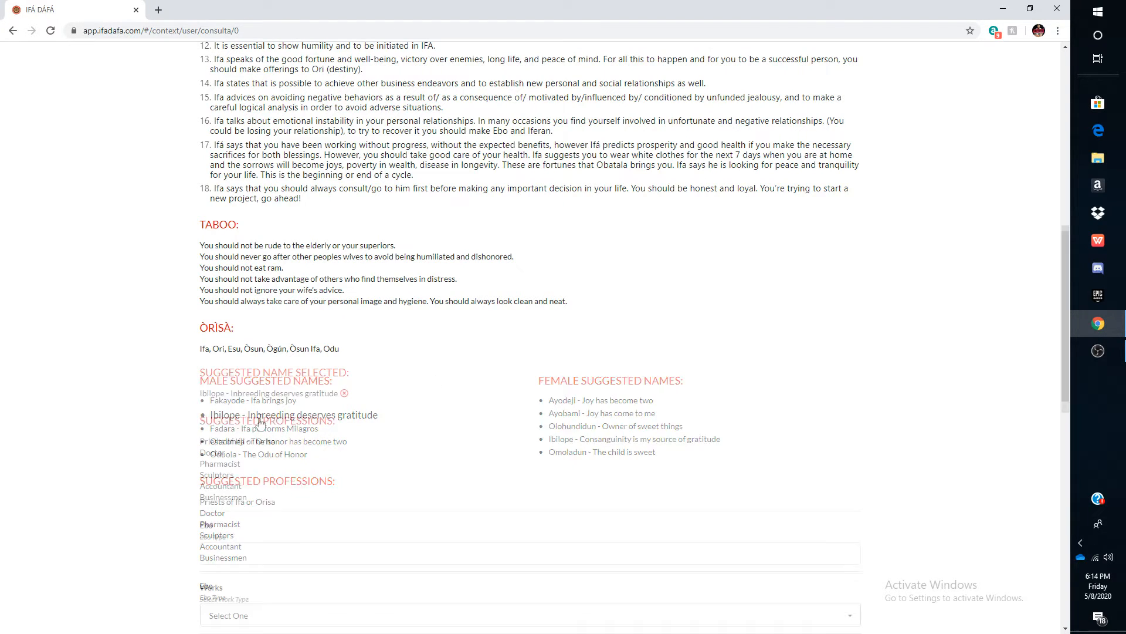
click(346, 400)
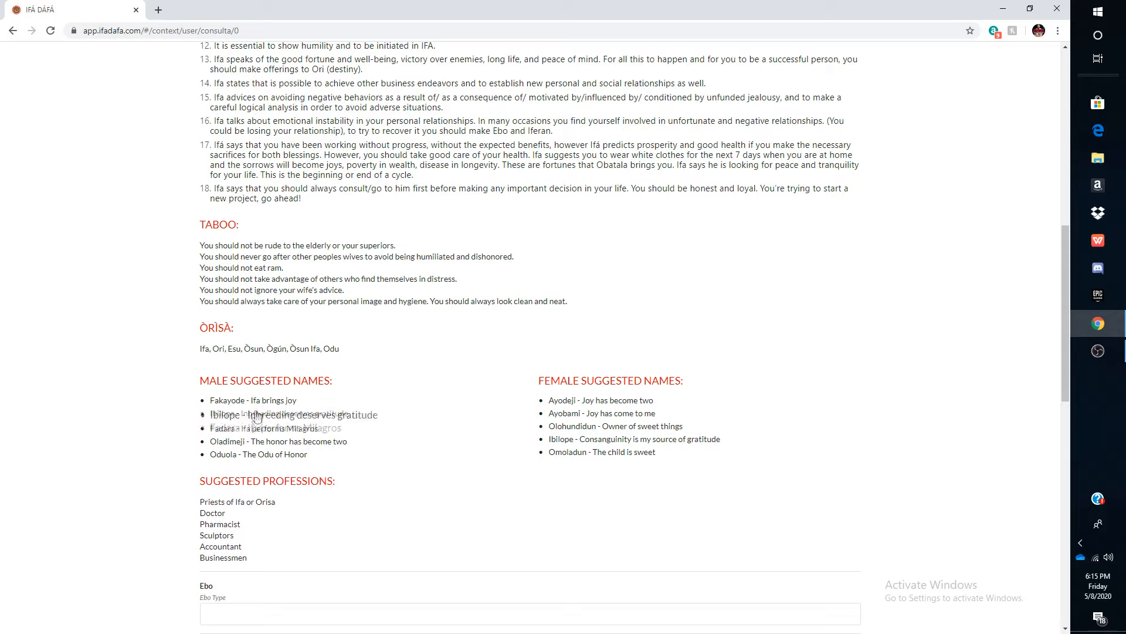
- Enter Ebo Rirut(Etutu) as the Ebo type of the consultation
scroll(336, 442, down, 3)
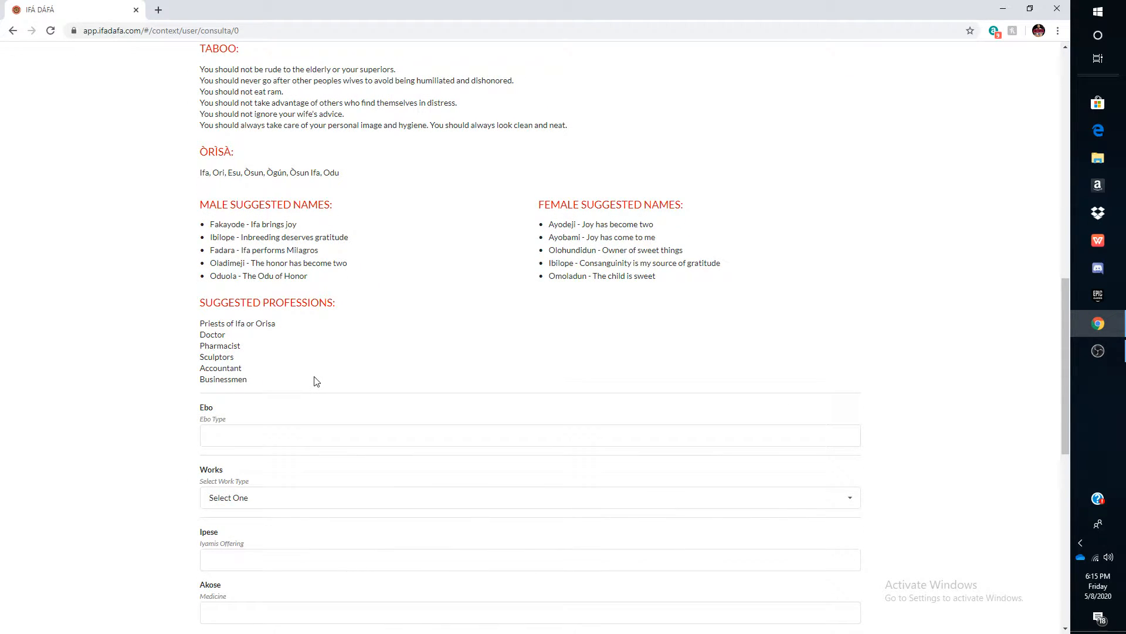
scroll(315, 381, down, 1)
click(305, 377)
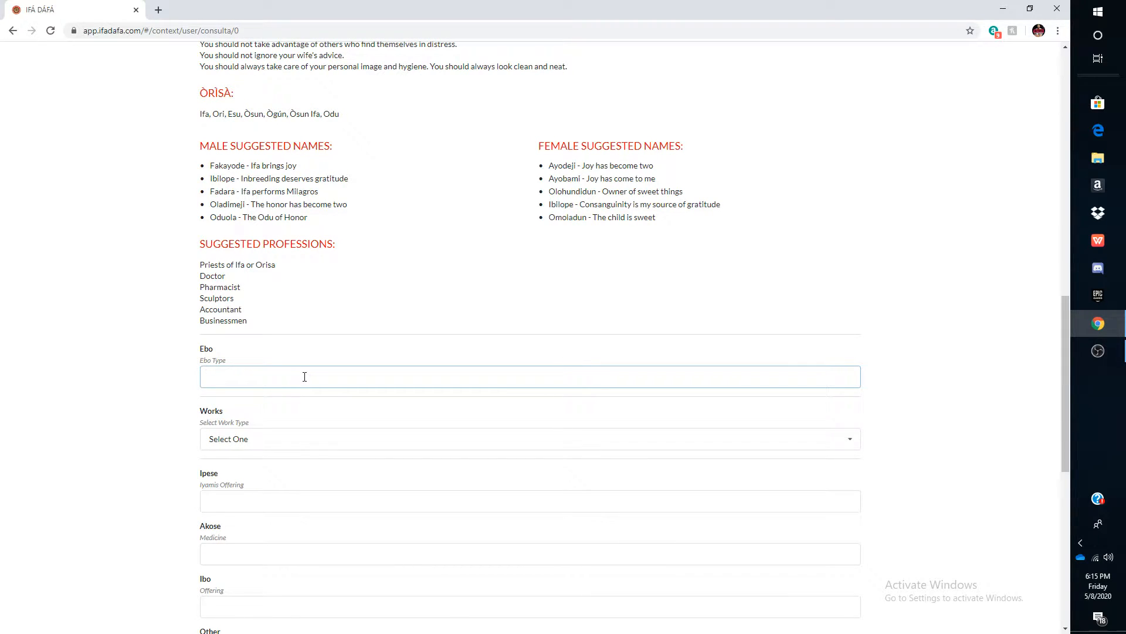
text(Ebo Rirut(Etutu))
click(137, 444)
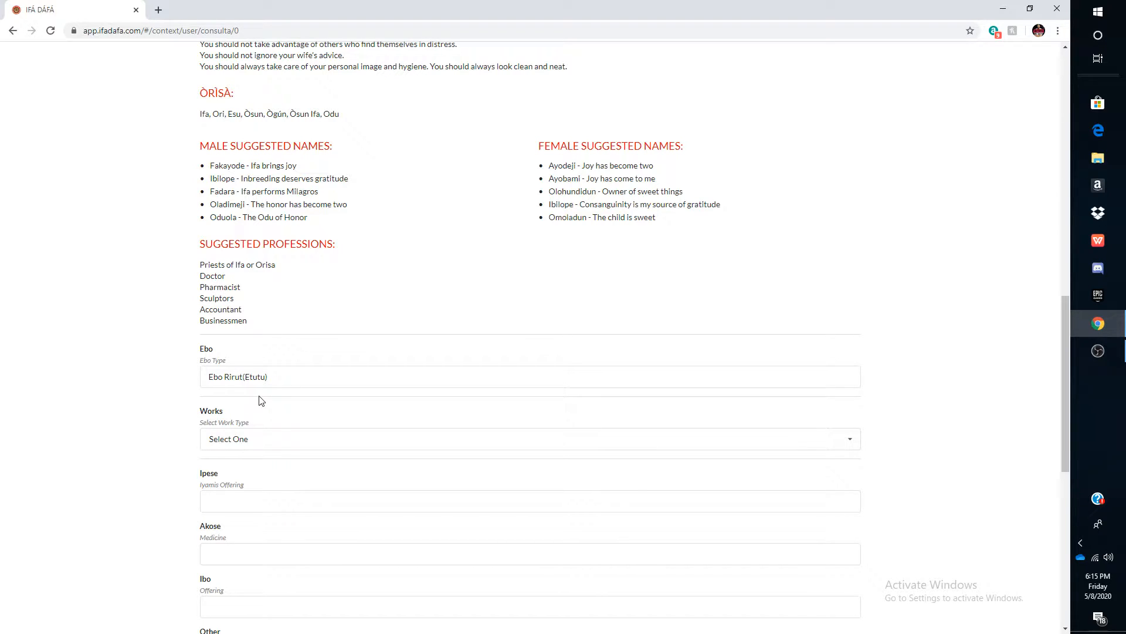
- Set the consultation's work type to Victory
click(257, 441)
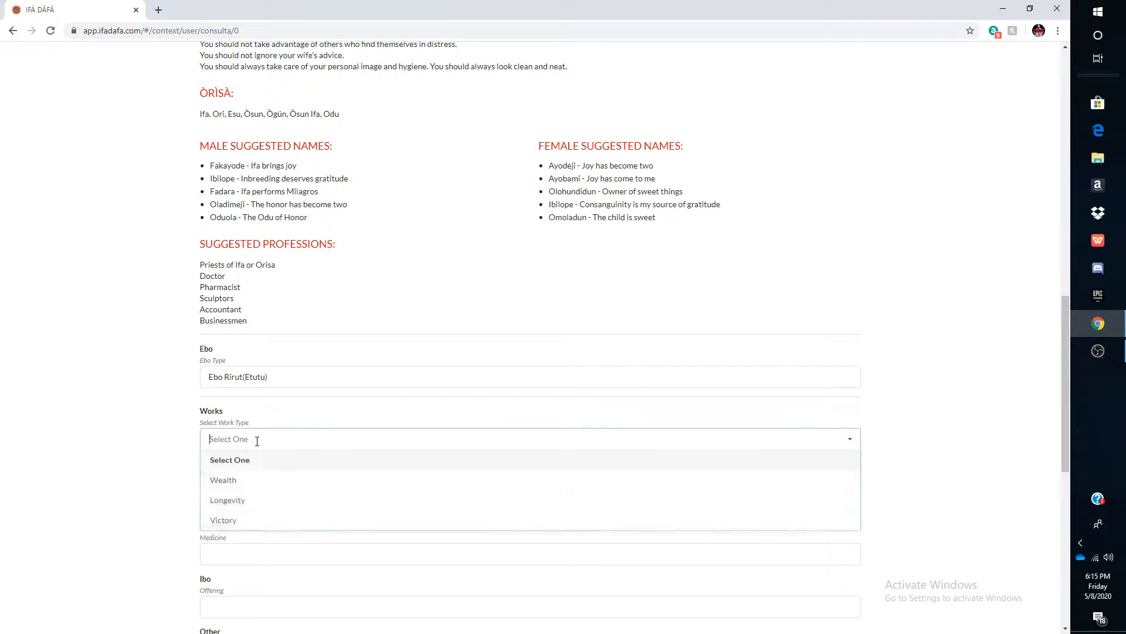
click(259, 528)
scroll(258, 531, down, 4)
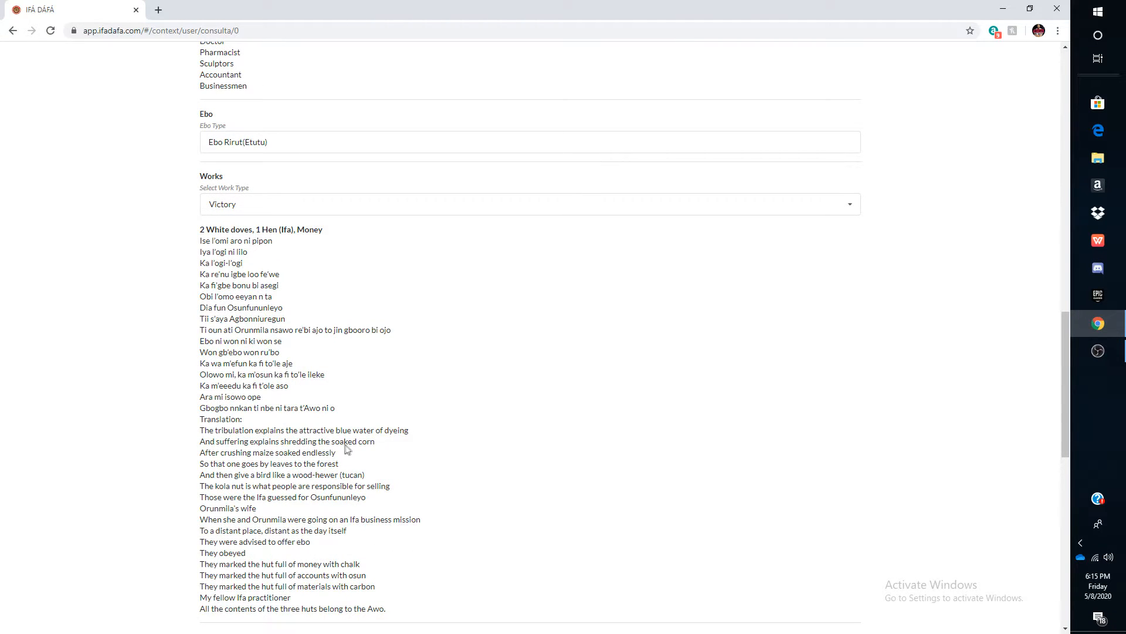
- Enter Okete as the Ipese (Iyamis offering)
scroll(345, 447, down, 1)
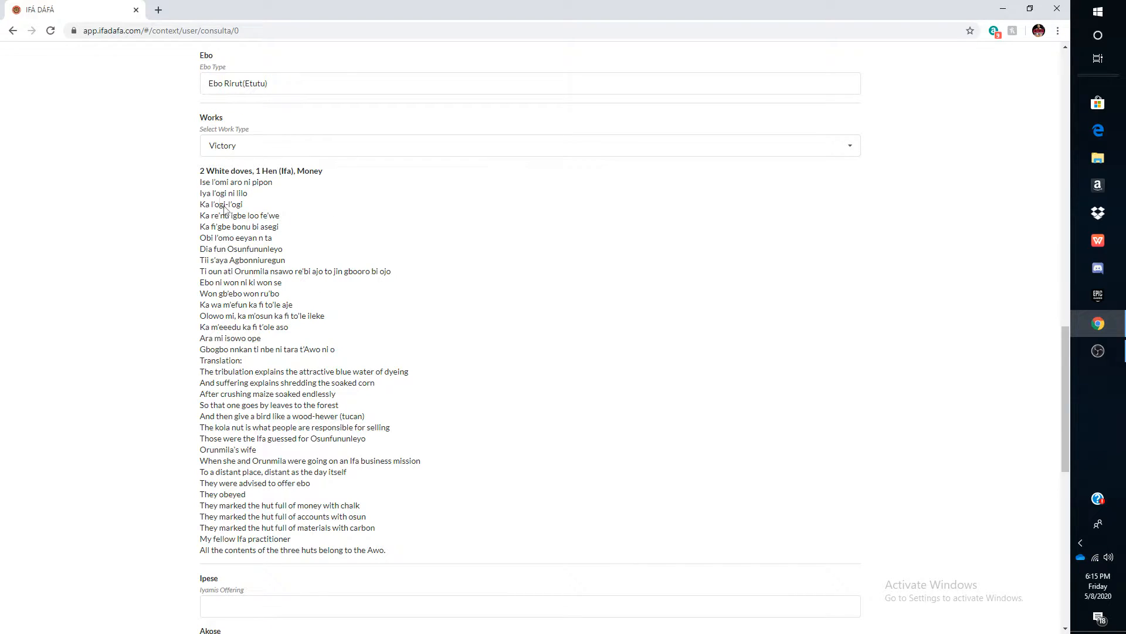
scroll(321, 404, down, 2)
scroll(321, 407, down, 2)
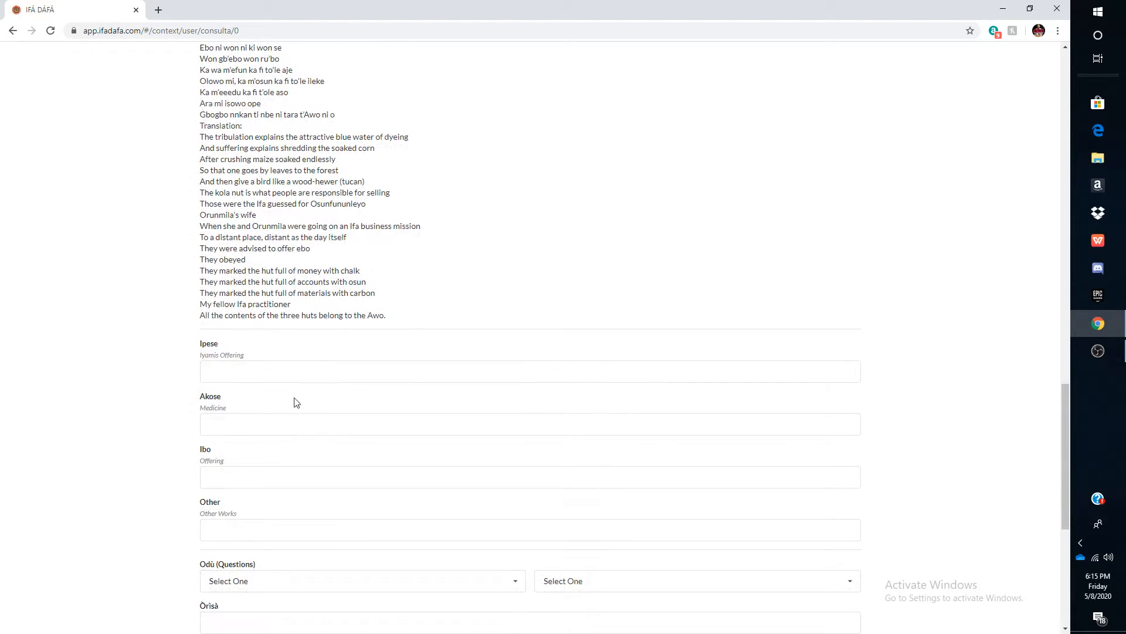
click(294, 370)
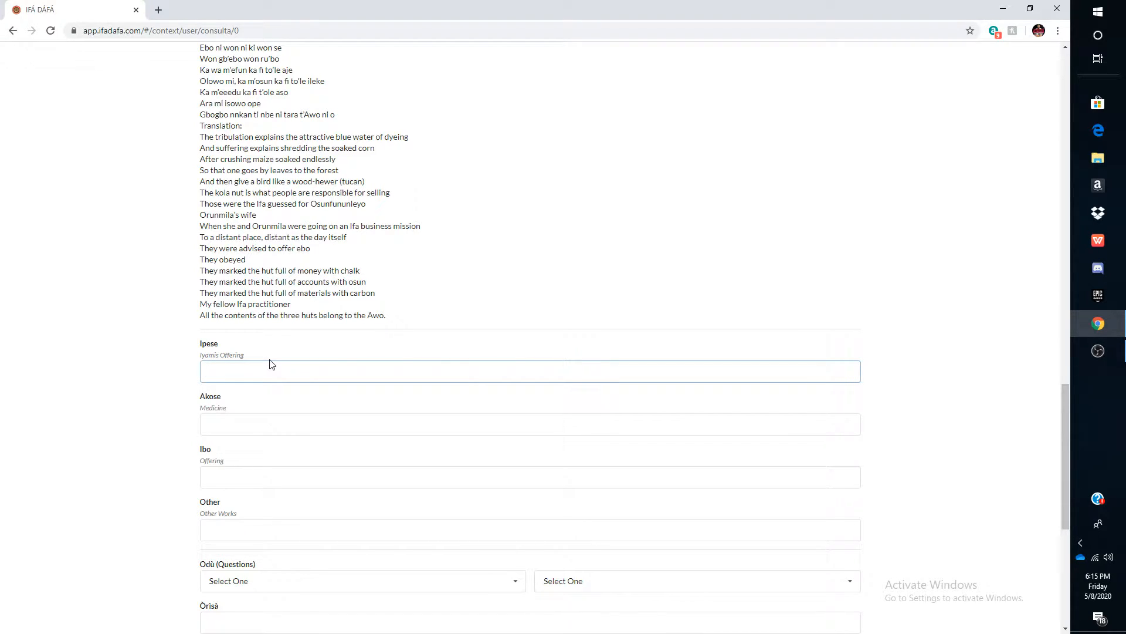
text(Okete)
- Enter Ewe Ire(for Eji Ogbe), Ose Dundun as the Akose medicine
click(243, 431)
text(Ewe Ire)
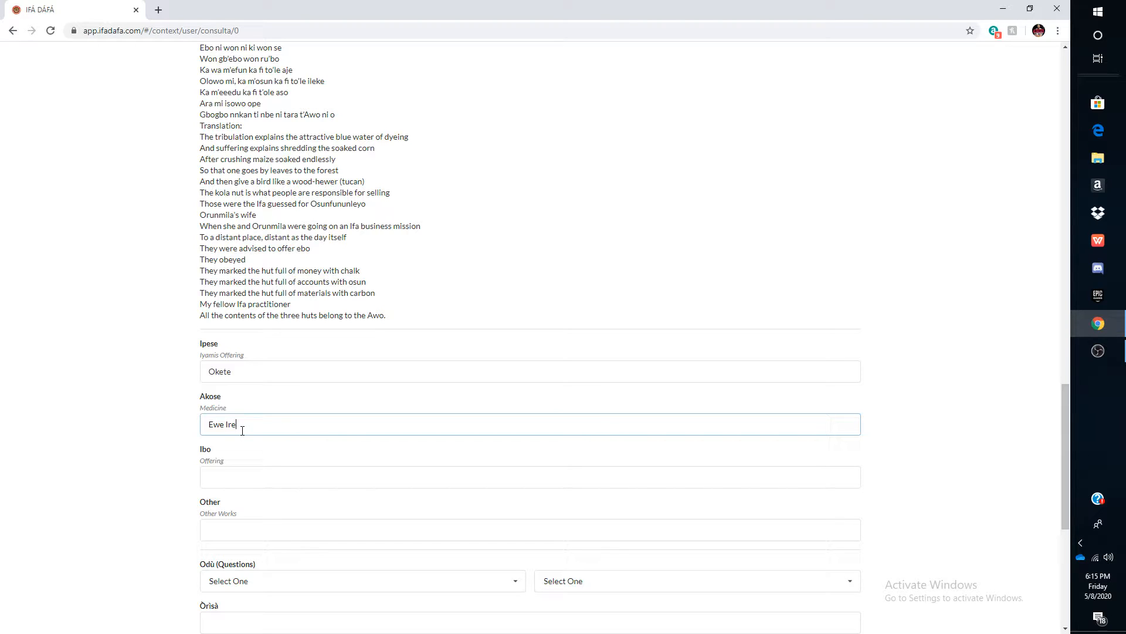
text((for Eji Ogbe), Ose Dundun)
- Enter Ogun (Iyam, Oti, Iyo, Obi 2)/Esu (Ekuru, Obi 2, Epo) as the Ibo offering
click(270, 470)
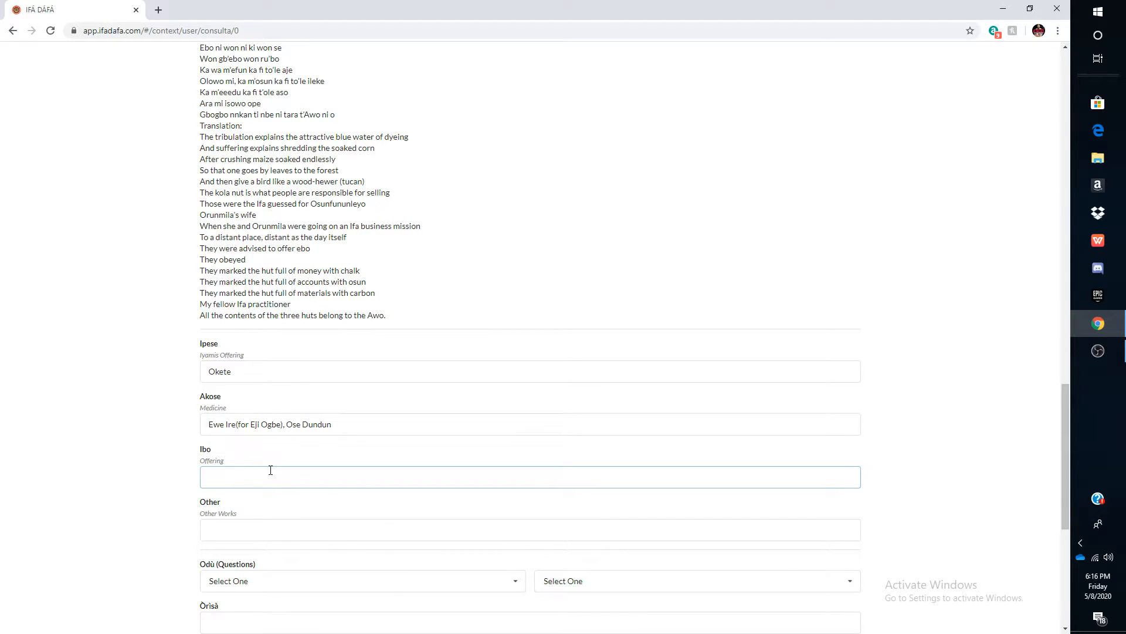
text(Ogun (Iyam, Oti, Iyo, Obi 2)/Esu (Ekuru, Obi 2)
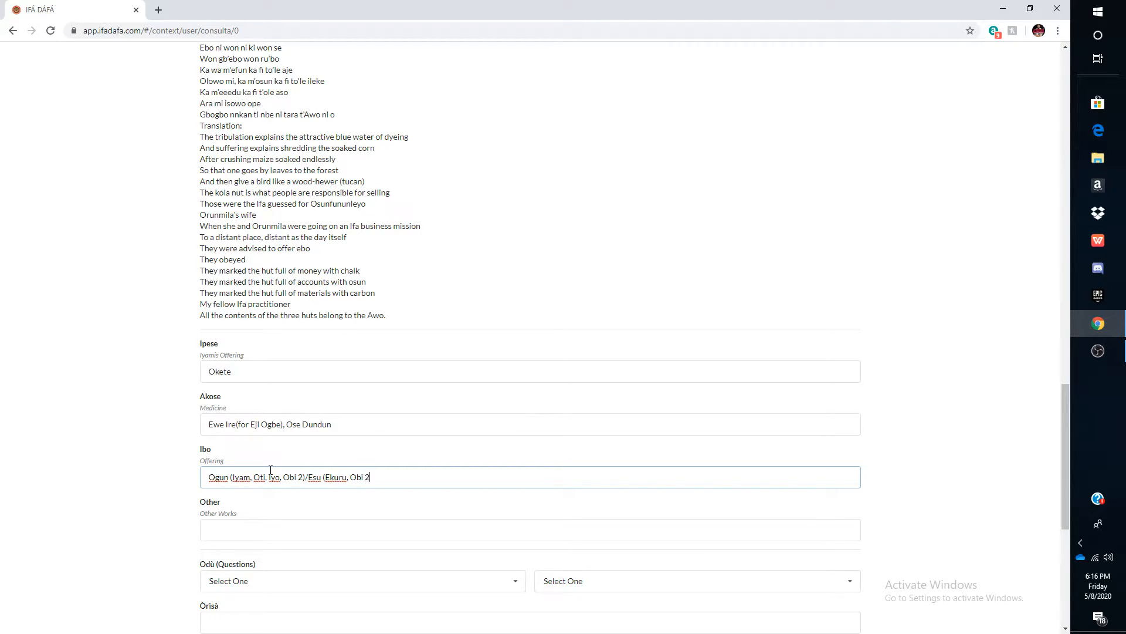
text(, Epo)
- Enter Whatever you want to enter as the Other works
scroll(270, 471, down, 1)
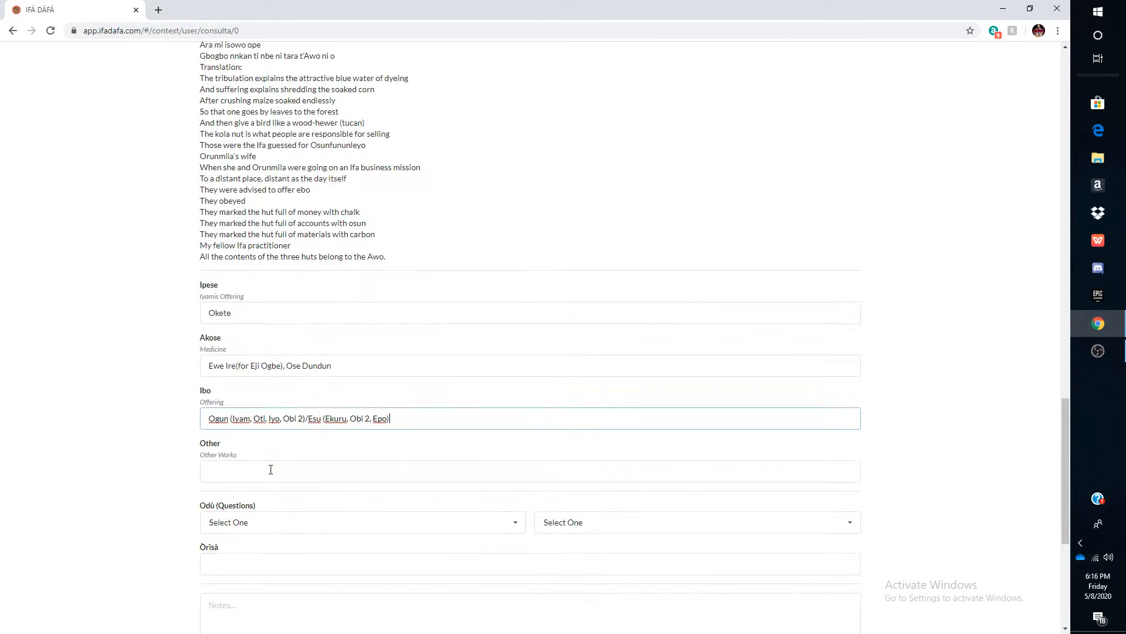
click(260, 475)
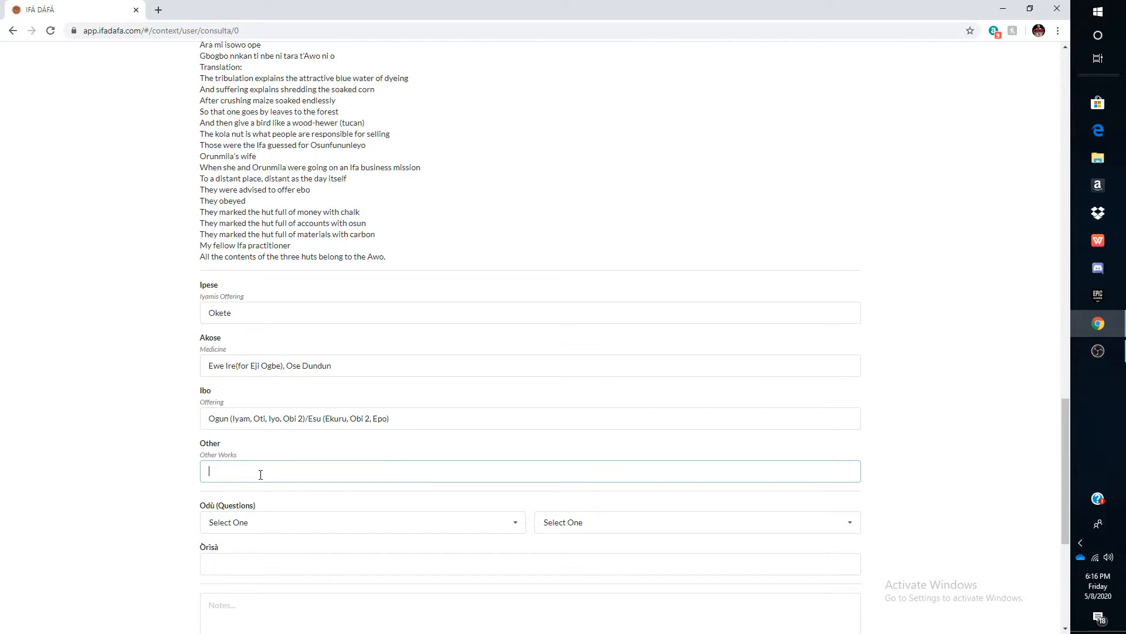
text(Whatever)
text( your)
text(nt to e)
text(nter)
- Set the two Odù questions to 002.Òyèkú and 001.Èjì Ogbè
scroll(286, 465, down, 4)
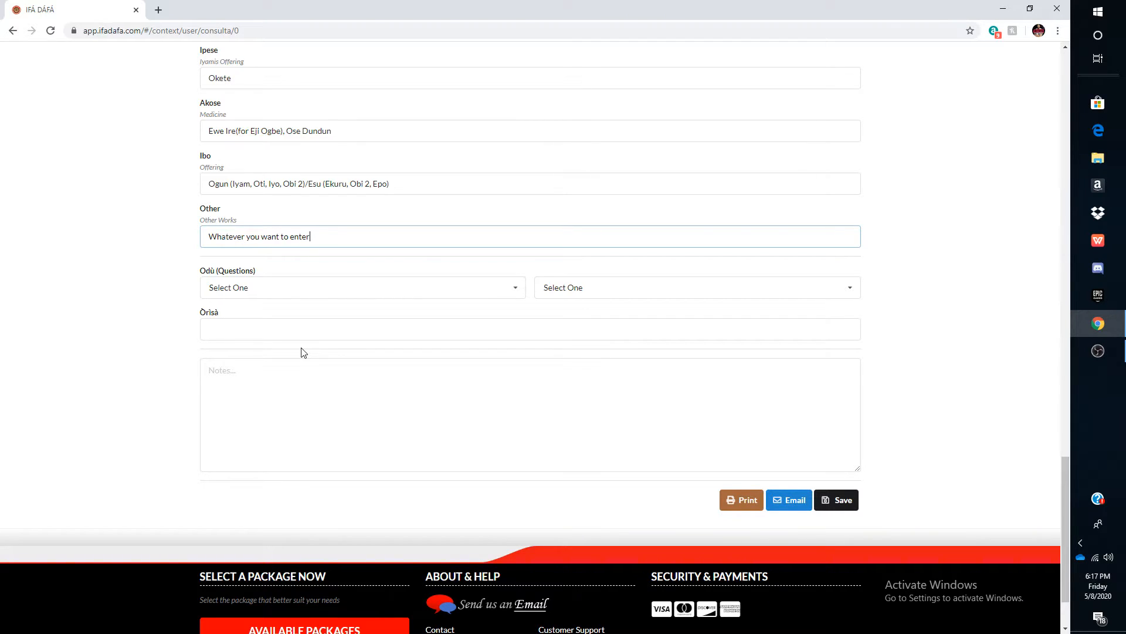
click(304, 288)
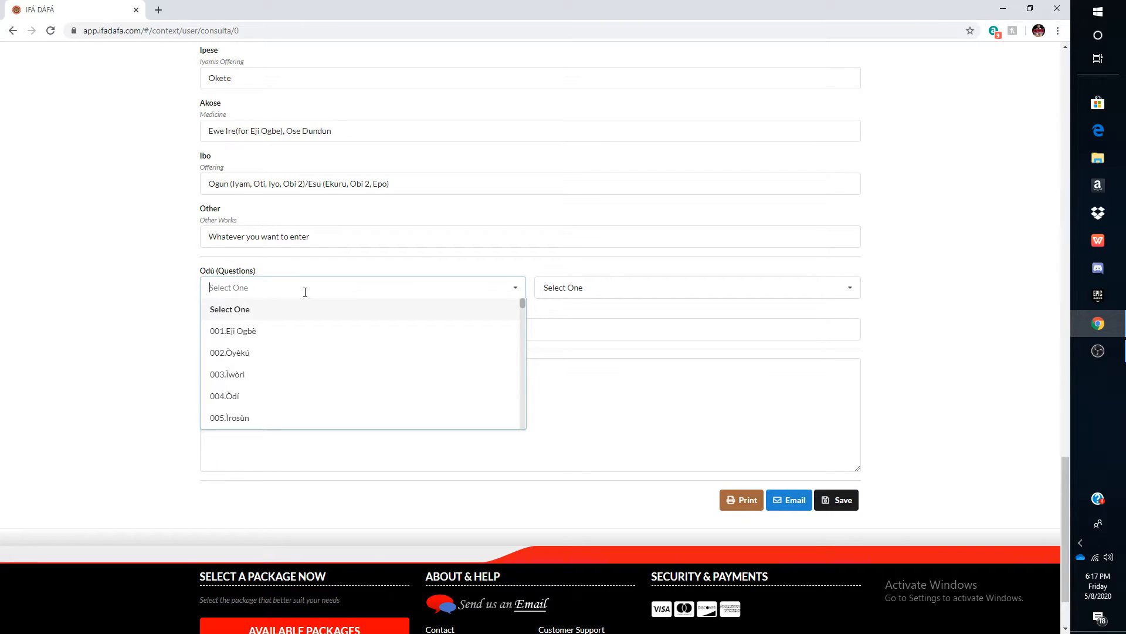
click(256, 355)
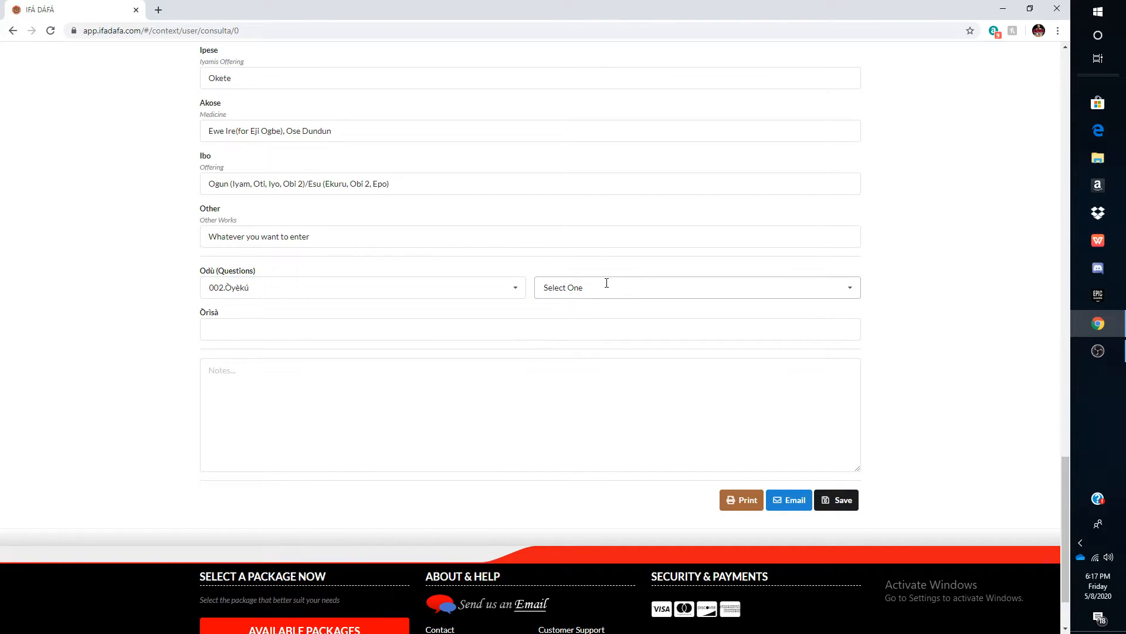
click(606, 284)
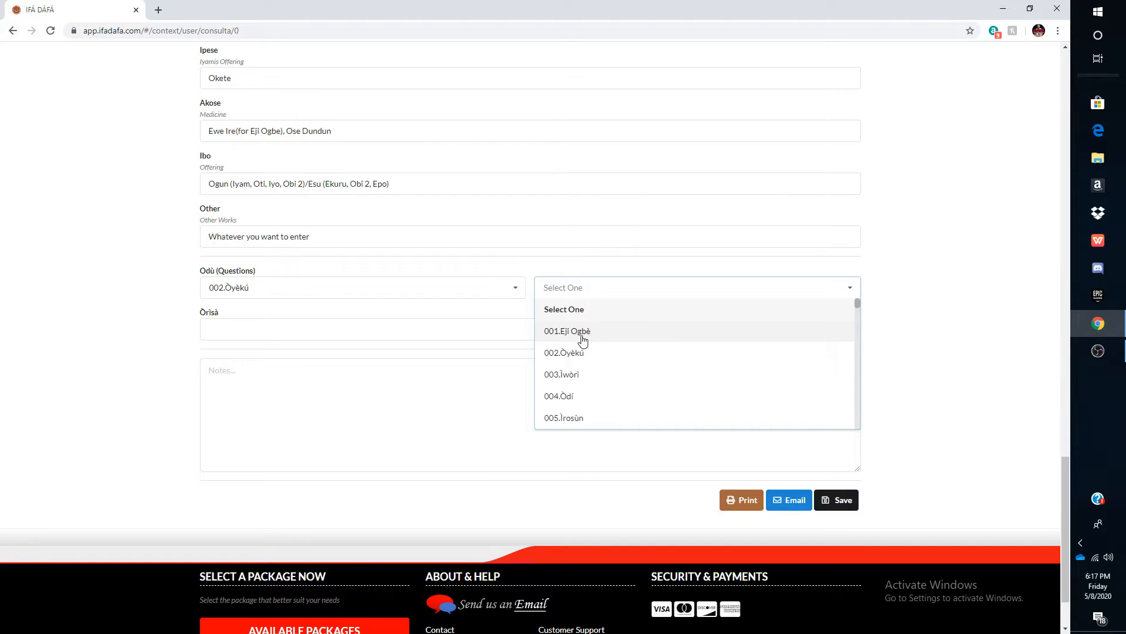
click(582, 337)
- Enter Sango as the consultation's Òrìsà
click(378, 329)
text(Sango)
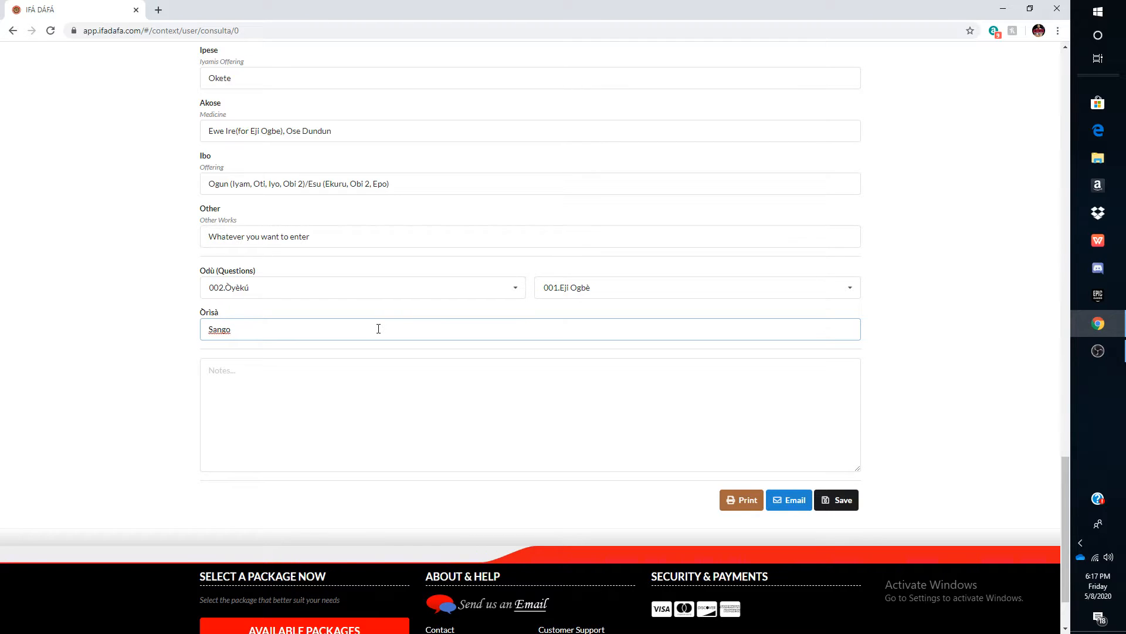
- Write the note "Can I move to Orlando? Say Yes, because...etc" in the notes box
click(348, 356)
click(340, 365)
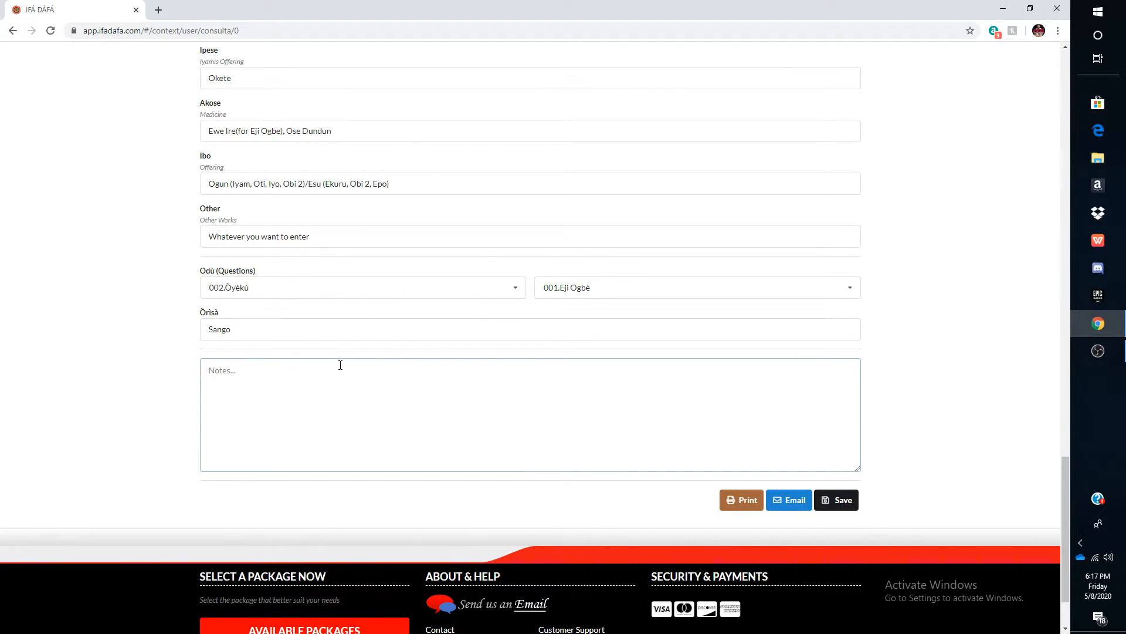
text(C)
text(an I move to )
text(ORI)
key(BackSpace)
key(BackSpace)
text(o Or)
text(lando? )
text(Say Yes,)
text( because)
text(...wtc)
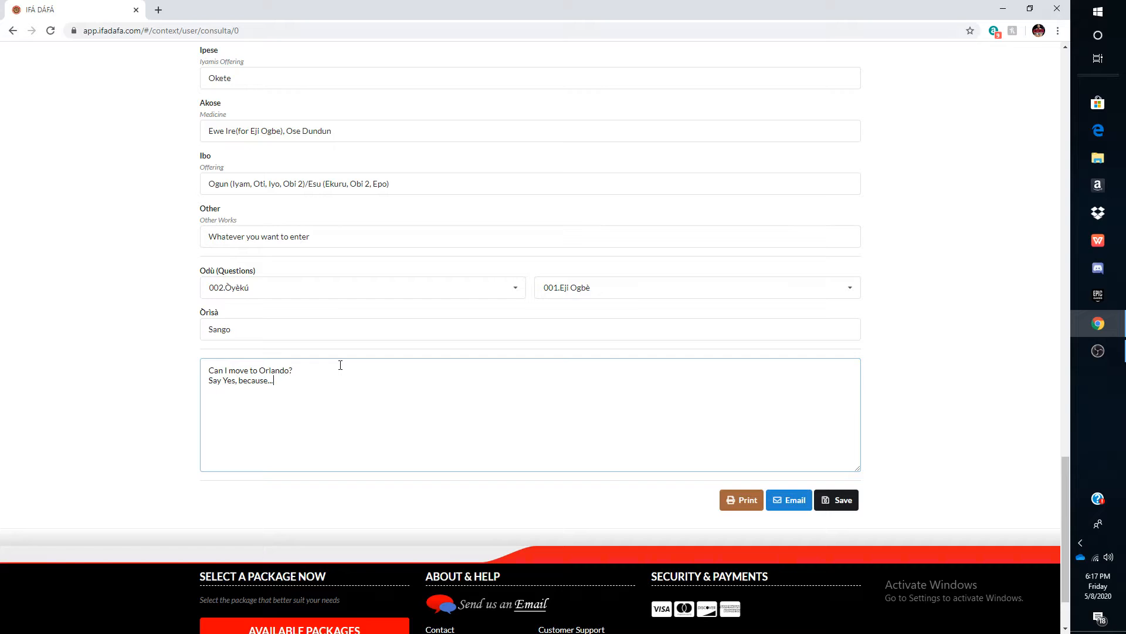
key(BackSpace)
key(BackSpace)
text(etc)
- Review the filled consultation form and open its print preview
scroll(341, 365, up, 20)
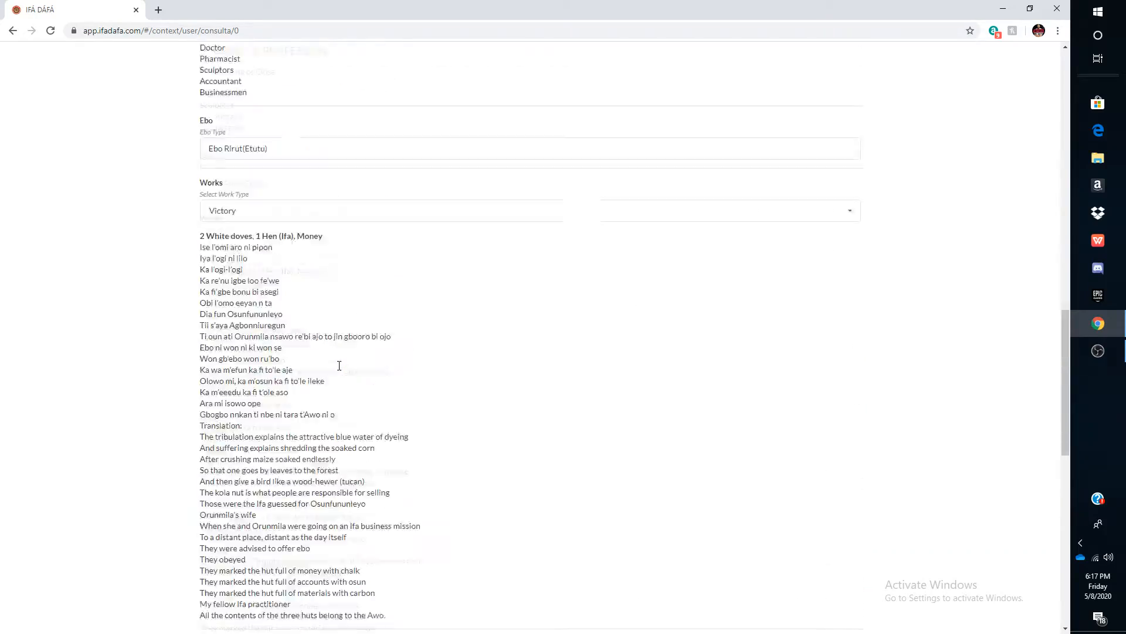
scroll(339, 365, down, 20)
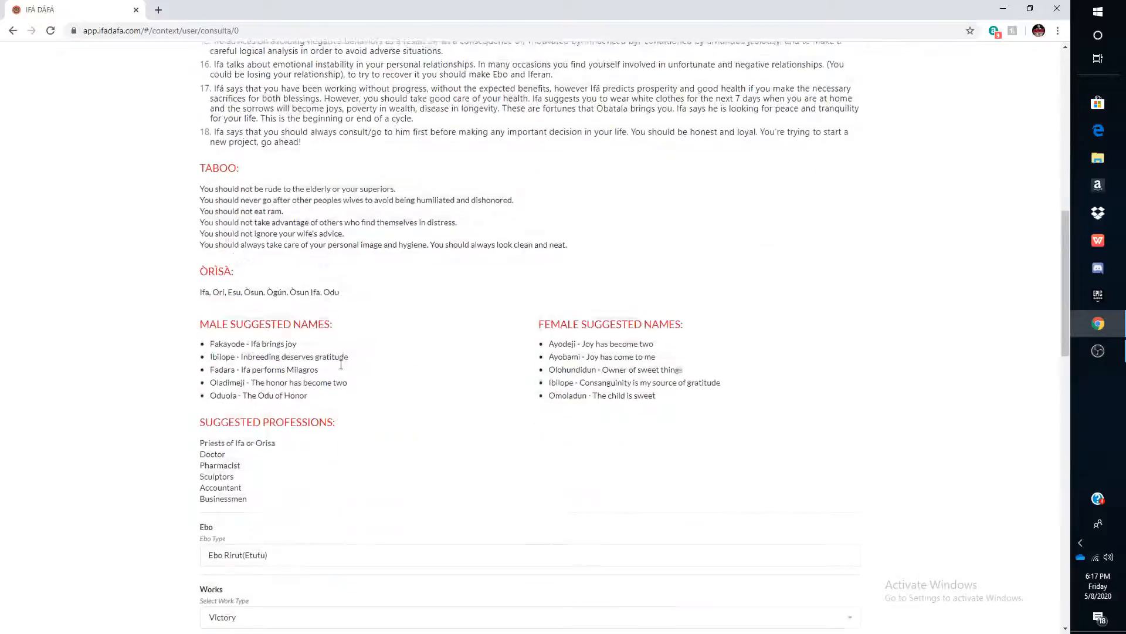
scroll(343, 364, up, 15)
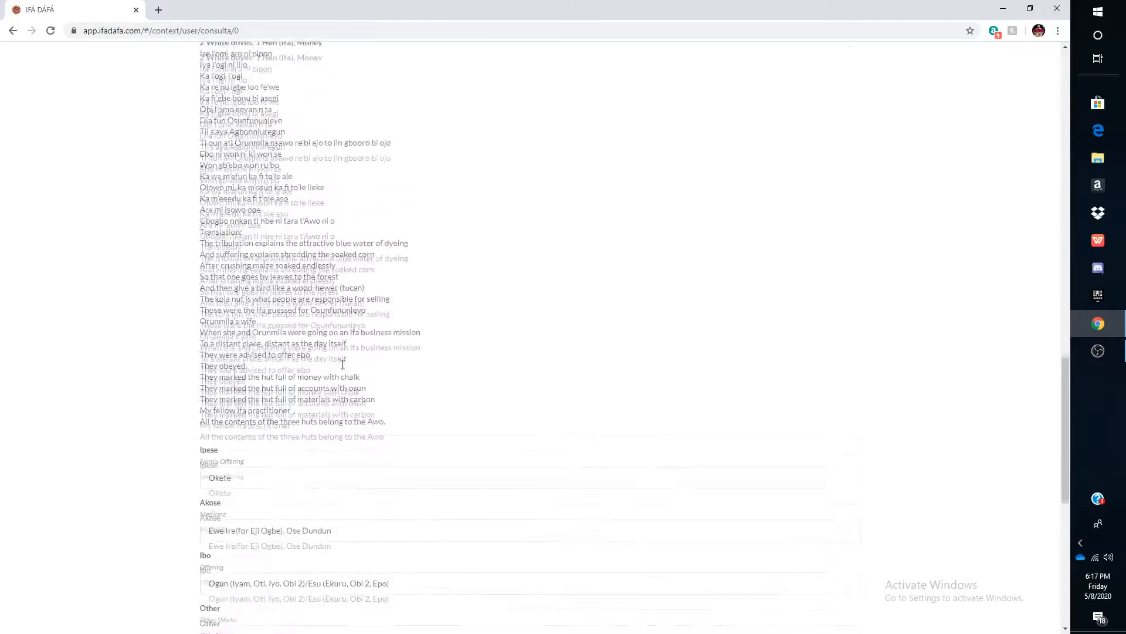
scroll(343, 365, up, 15)
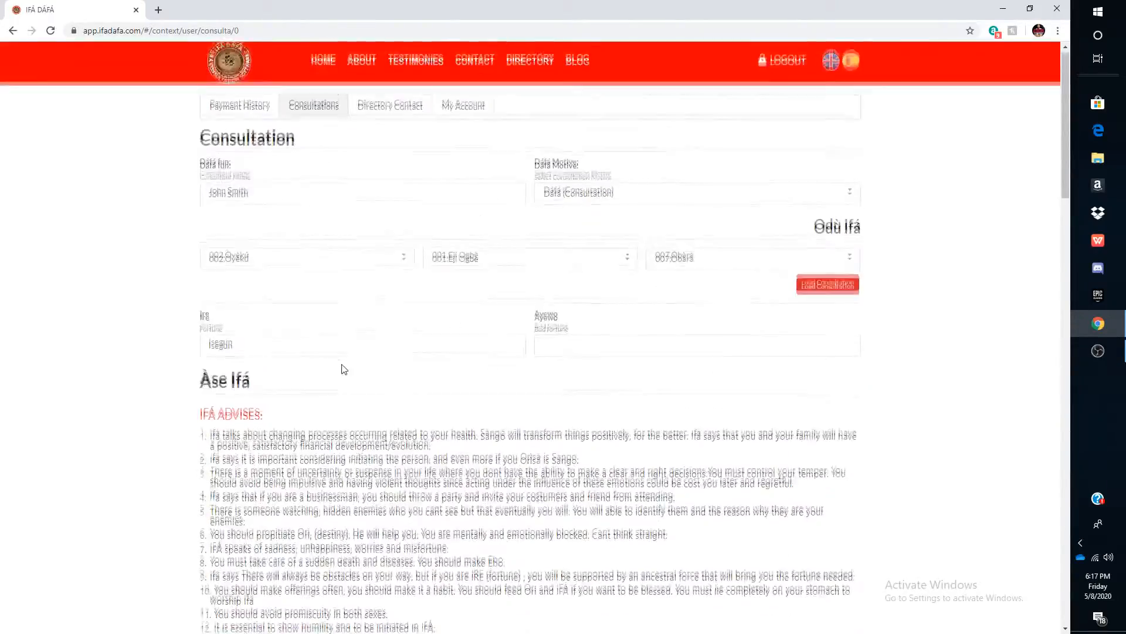
scroll(343, 364, down, 20)
scroll(342, 362, down, 15)
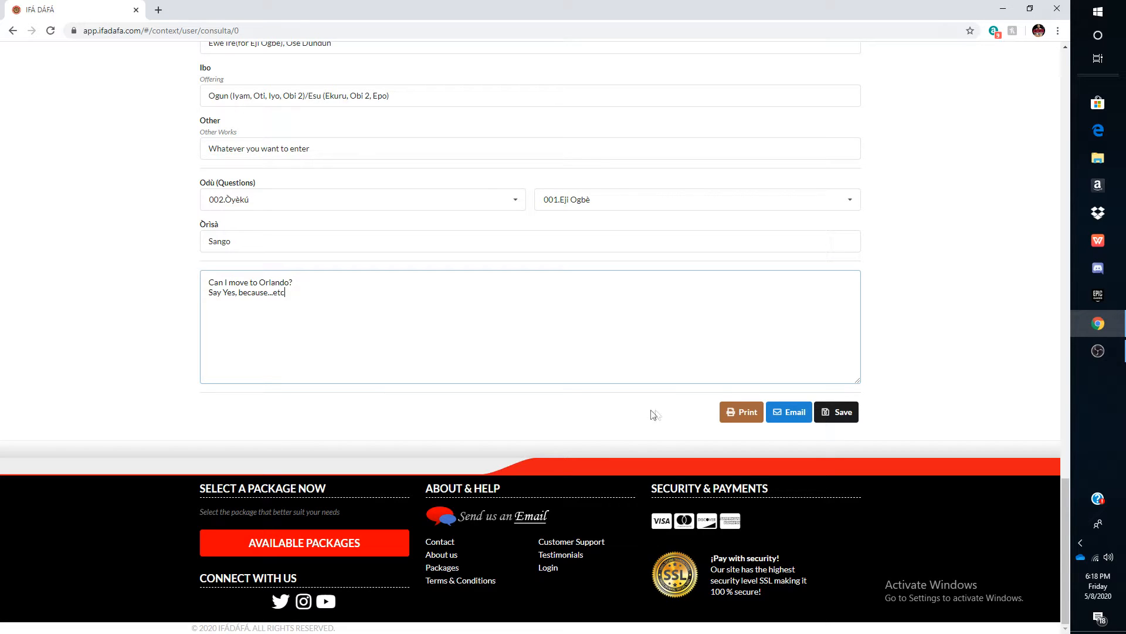
click(734, 417)
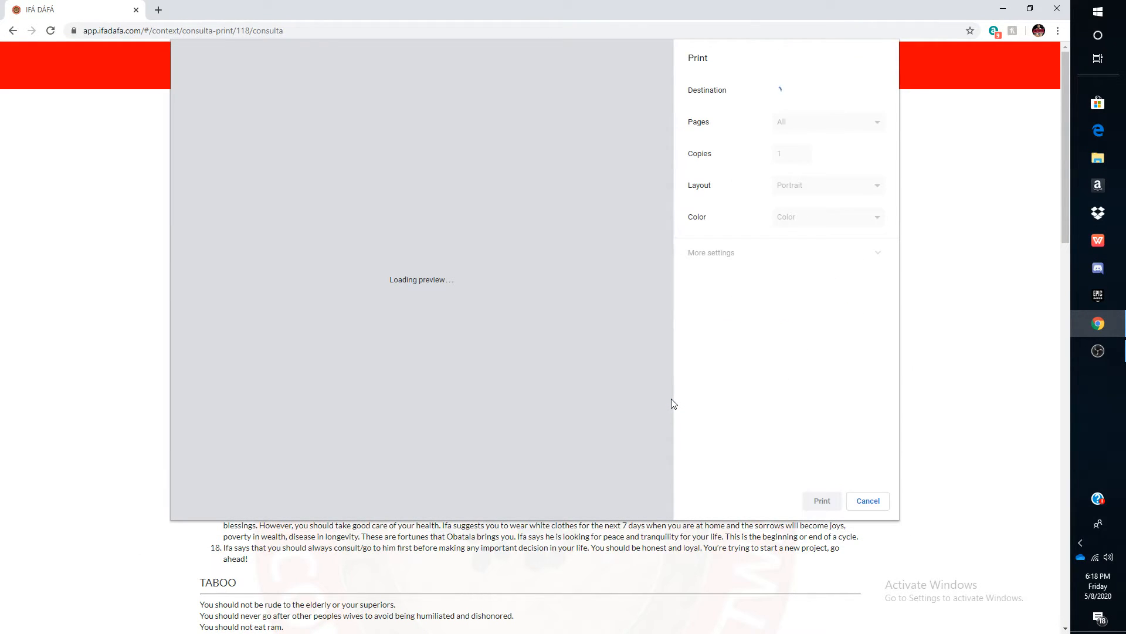
- Scroll through the print preview pages and cancel printing
scroll(360, 279, down, 5)
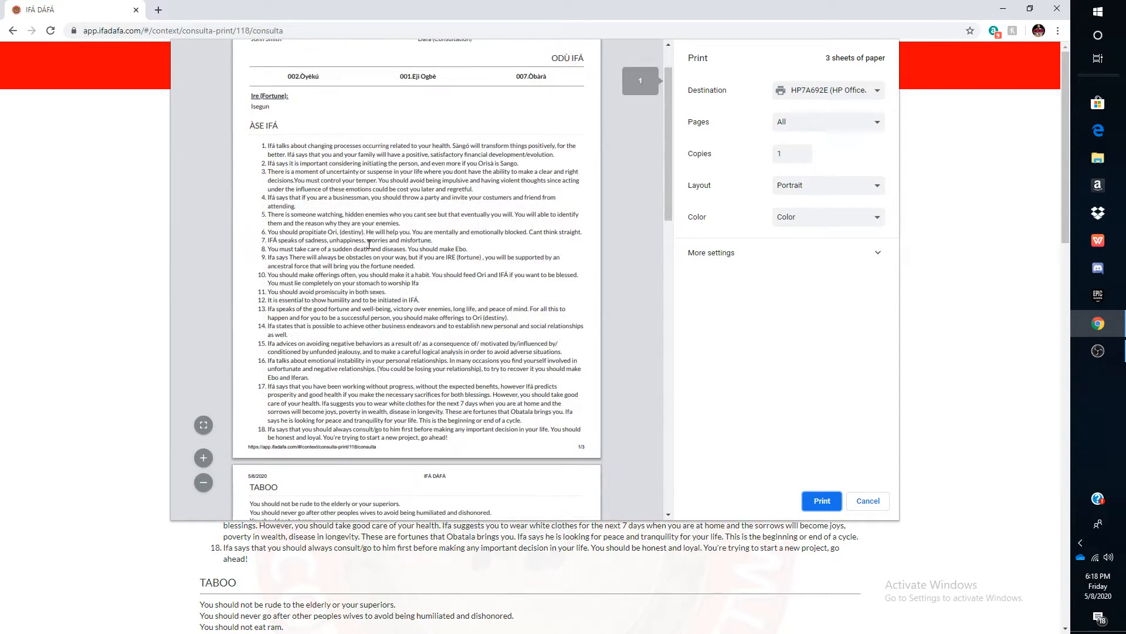
scroll(360, 279, down, 9)
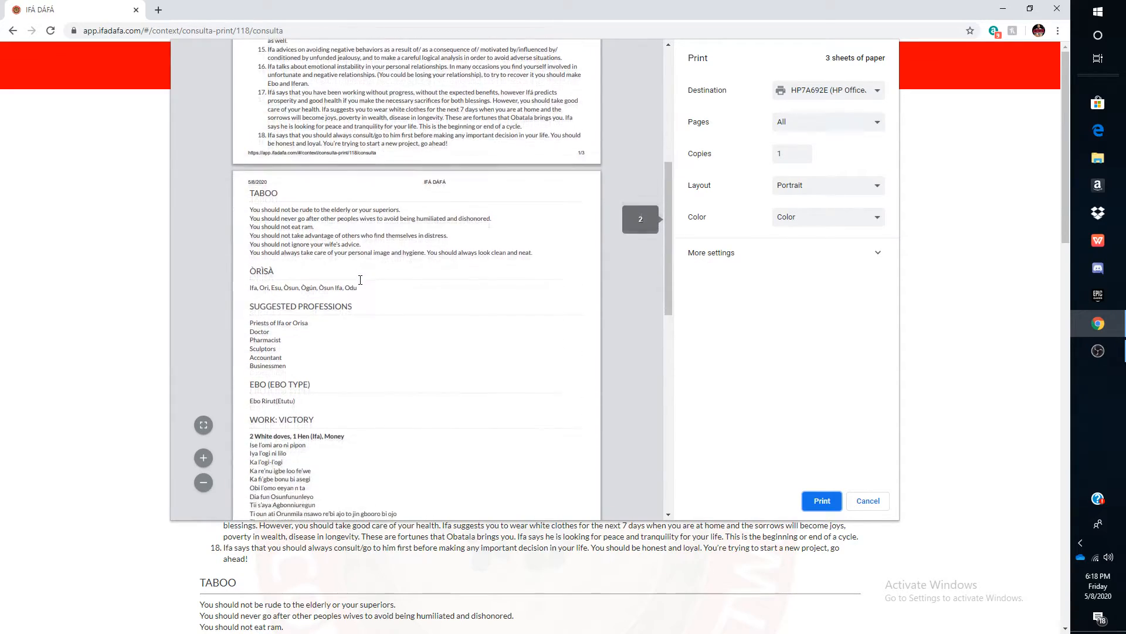
scroll(359, 282, down, 3)
scroll(360, 284, up, 12)
scroll(360, 286, up, 3)
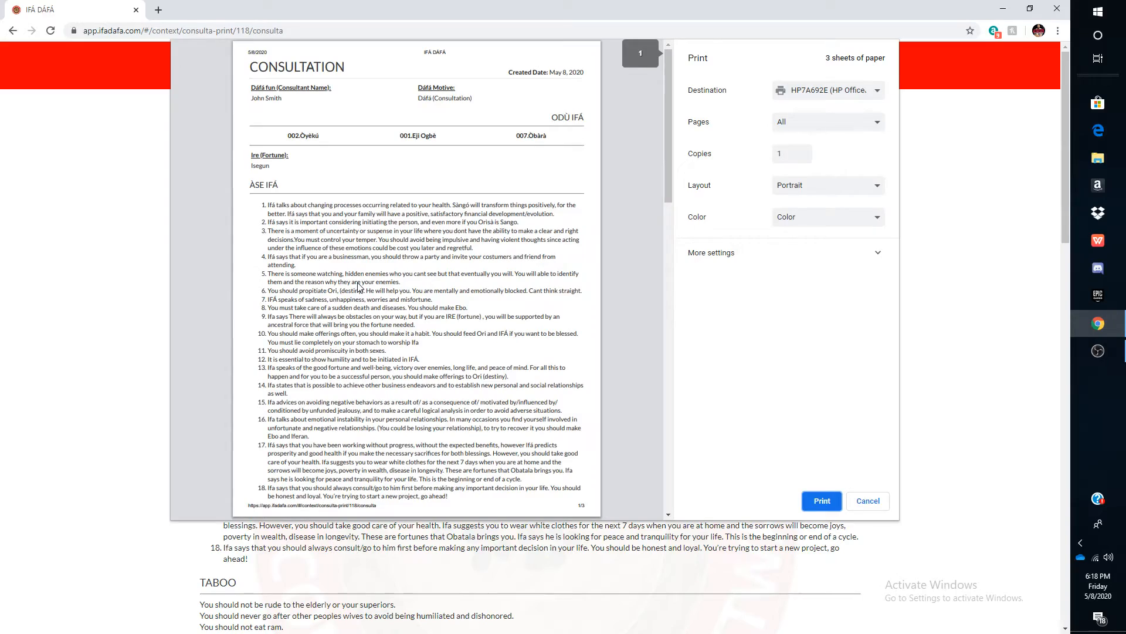
scroll(359, 287, down, 15)
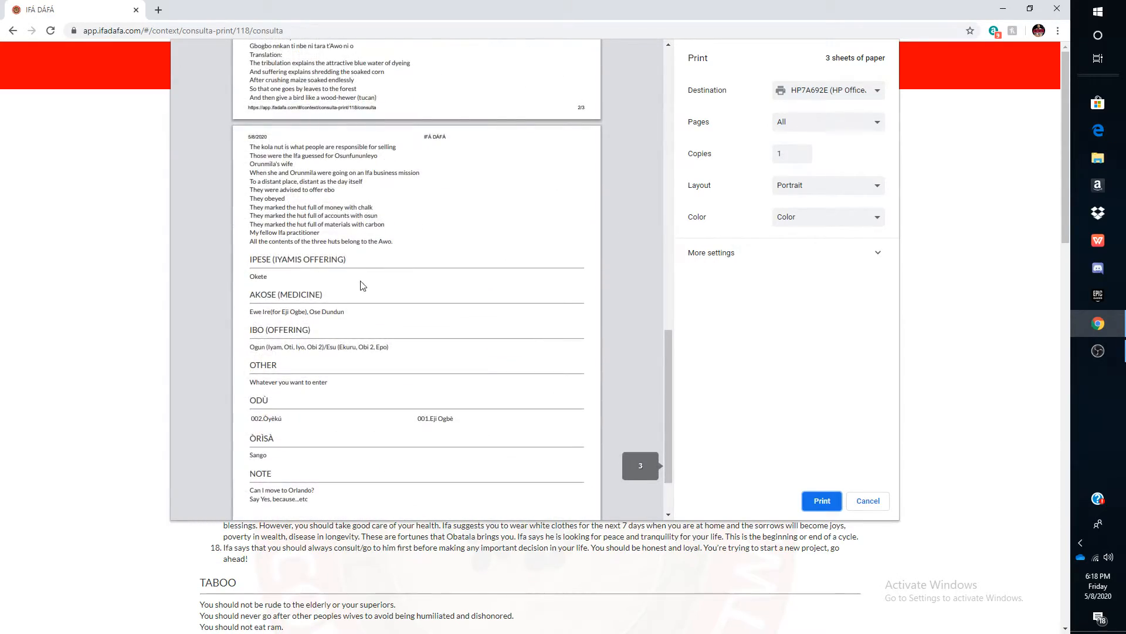
click(870, 501)
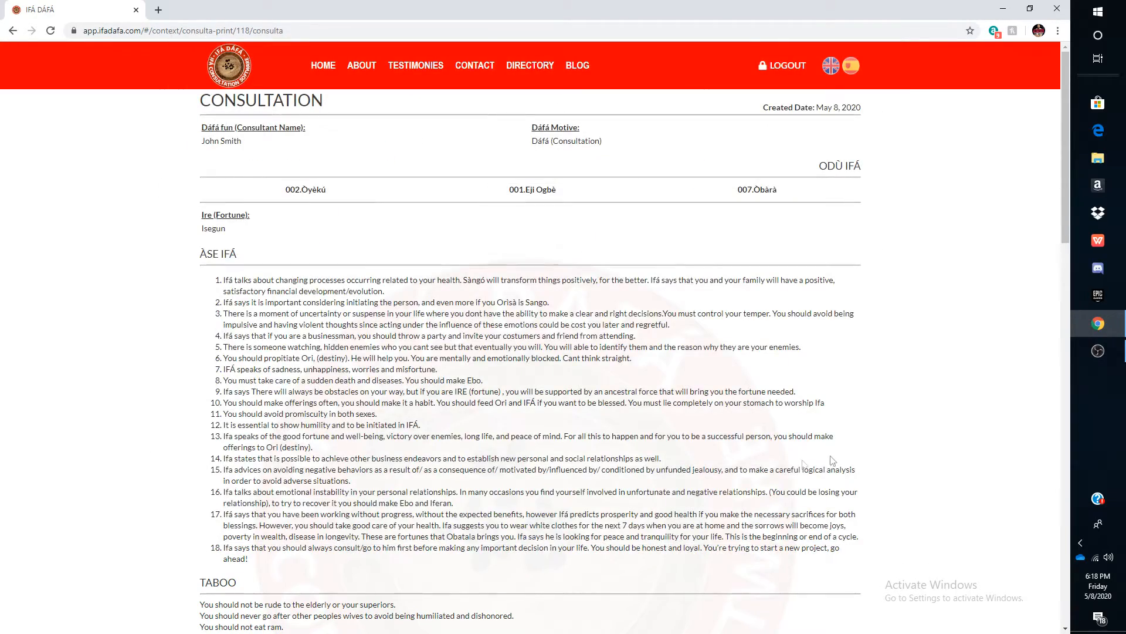
- Enter the client's e-mail address in the Email dialog and cancel sending
scroll(652, 402, down, 20)
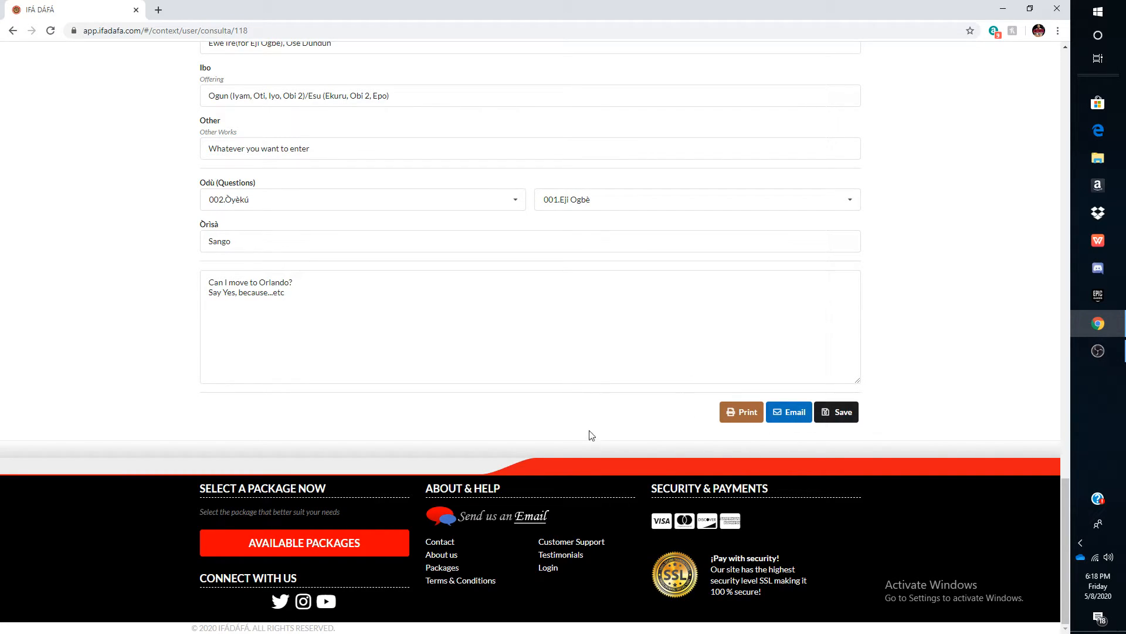
click(796, 413)
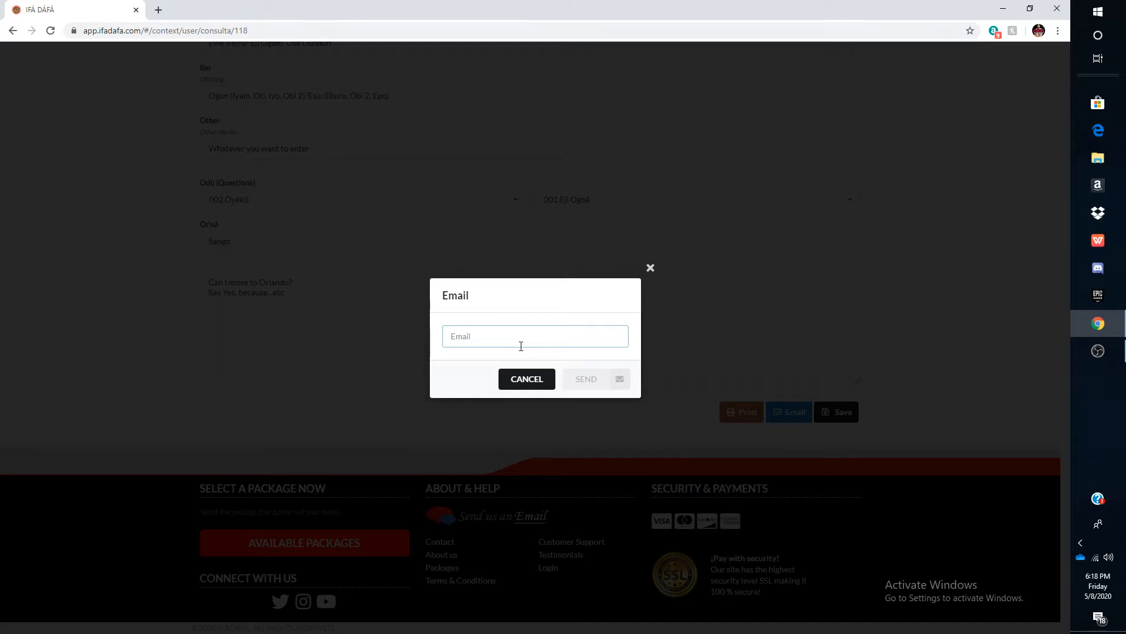
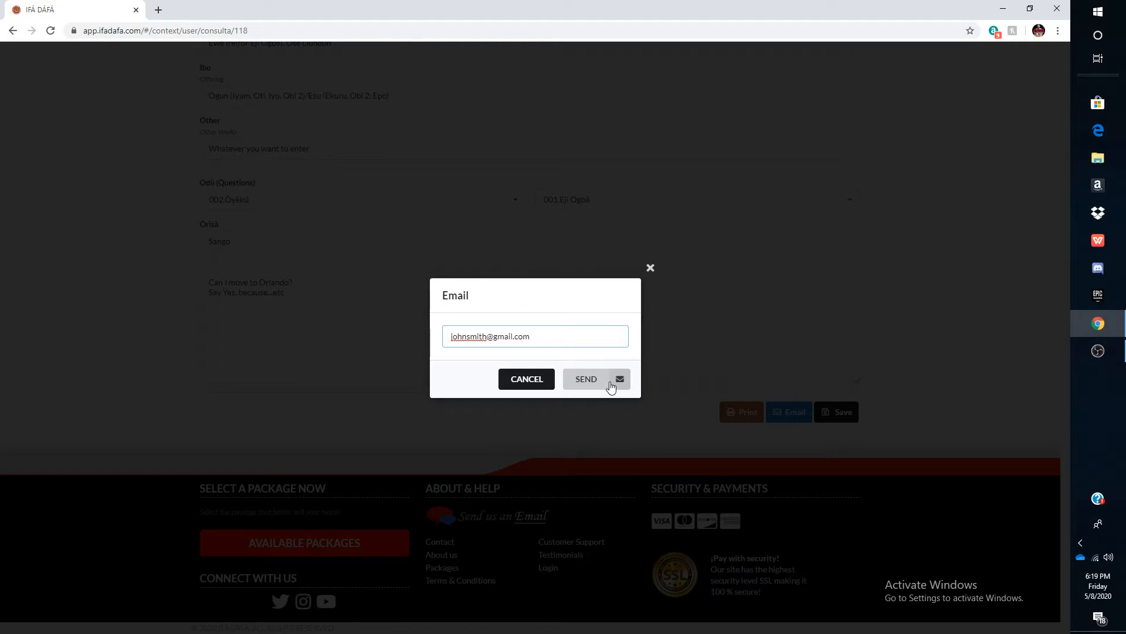
click(528, 378)
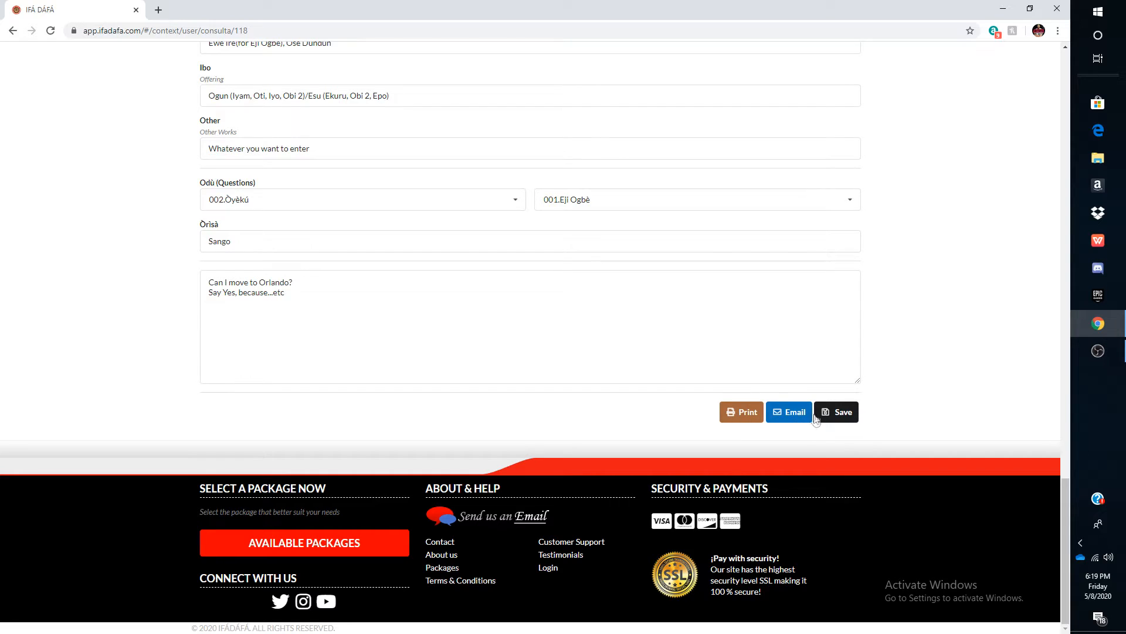
- Save the consultation and reopen it for editing from the consultations list
click(837, 413)
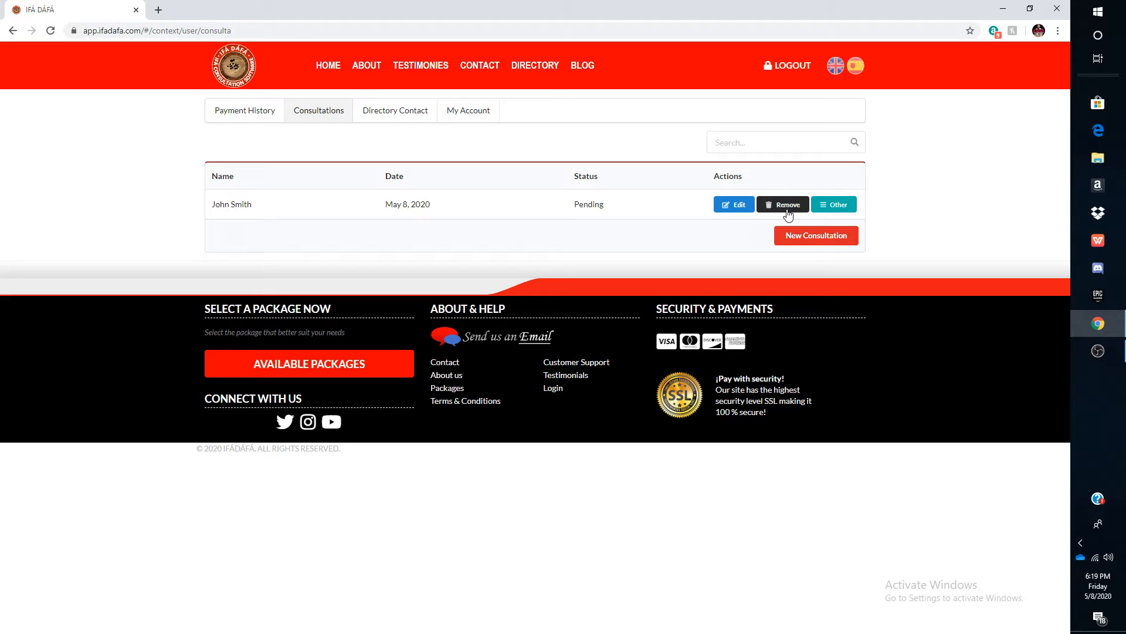
click(729, 208)
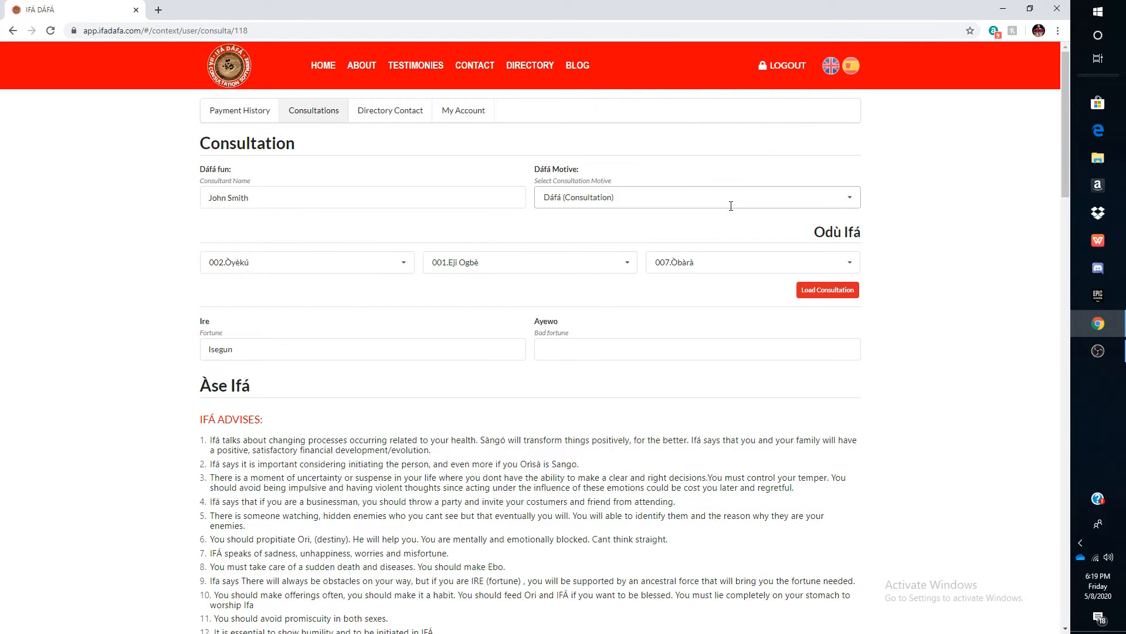
- Scroll through the reopened consultation, save it, and open its other actions menu
scroll(528, 293, down, 1)
scroll(484, 313, down, 2)
scroll(586, 293, up, 3)
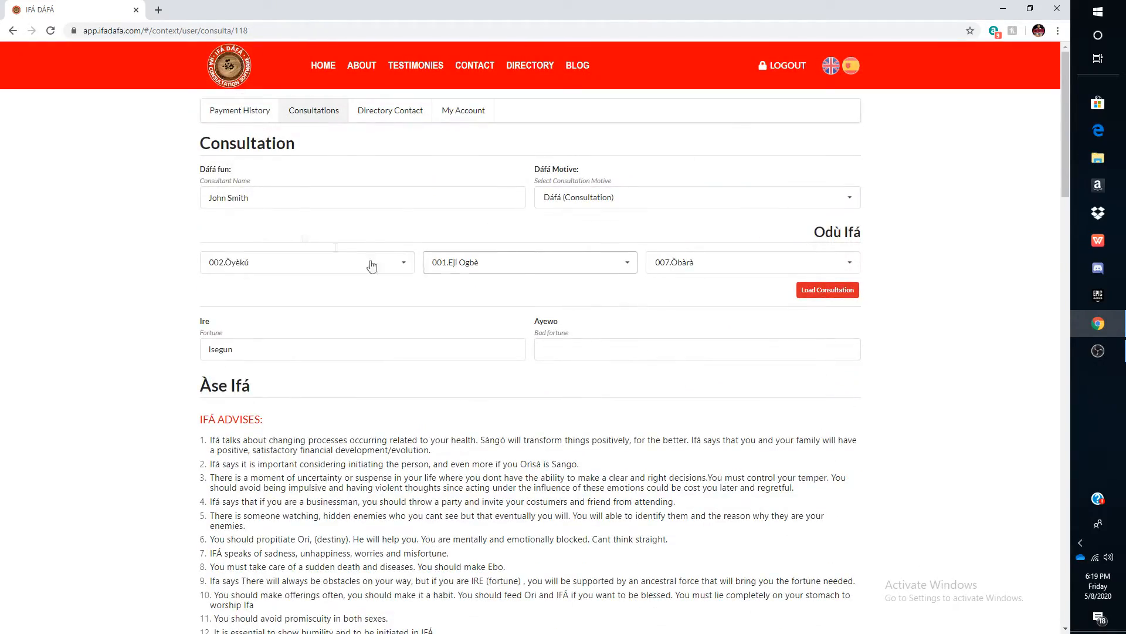
scroll(411, 240, down, 20)
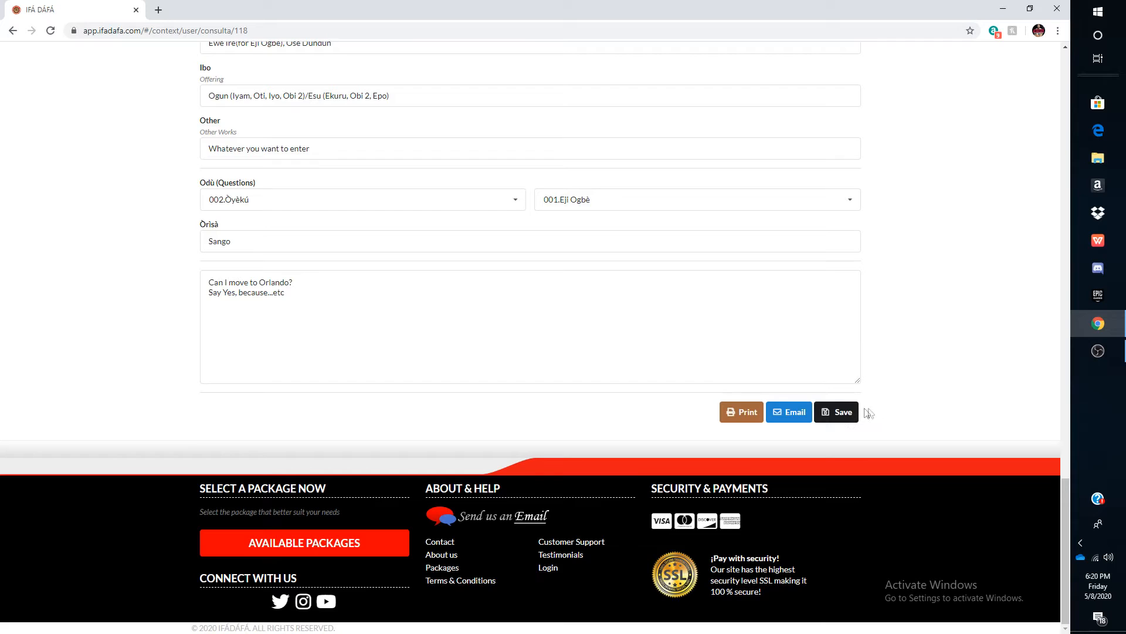
click(856, 412)
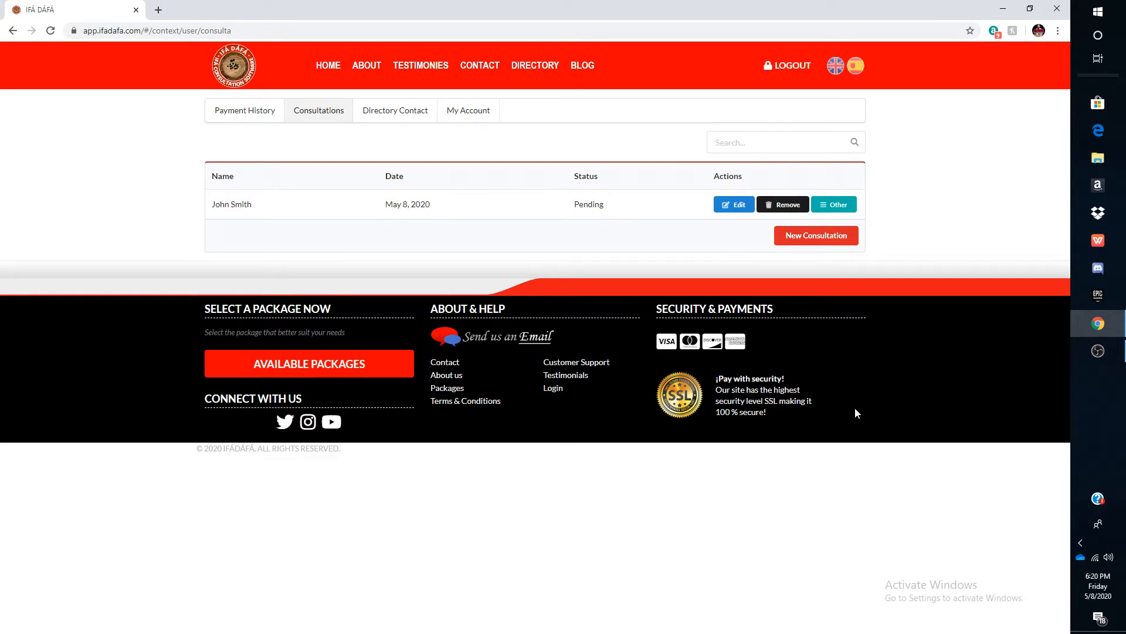
click(828, 209)
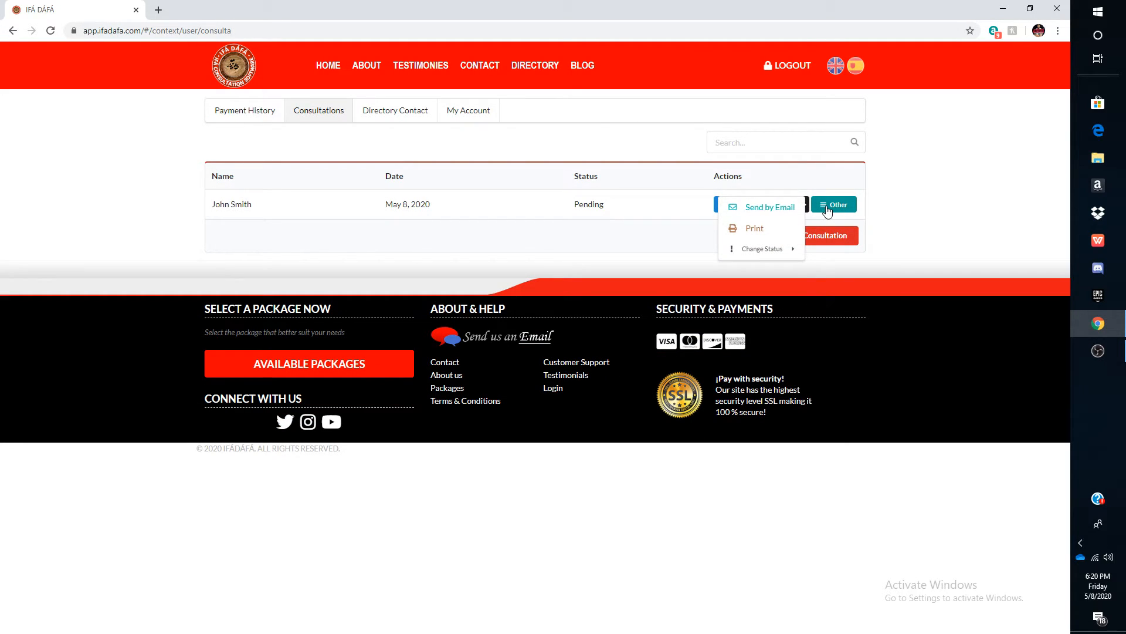